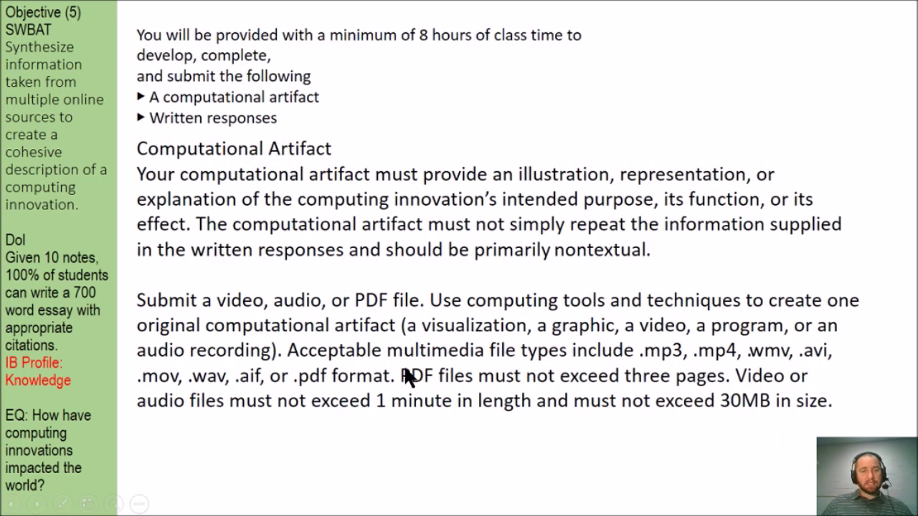
# - Advance the PowerPoint slideshow to the slide about submitting a PDF
pyautogui.click(403, 436)
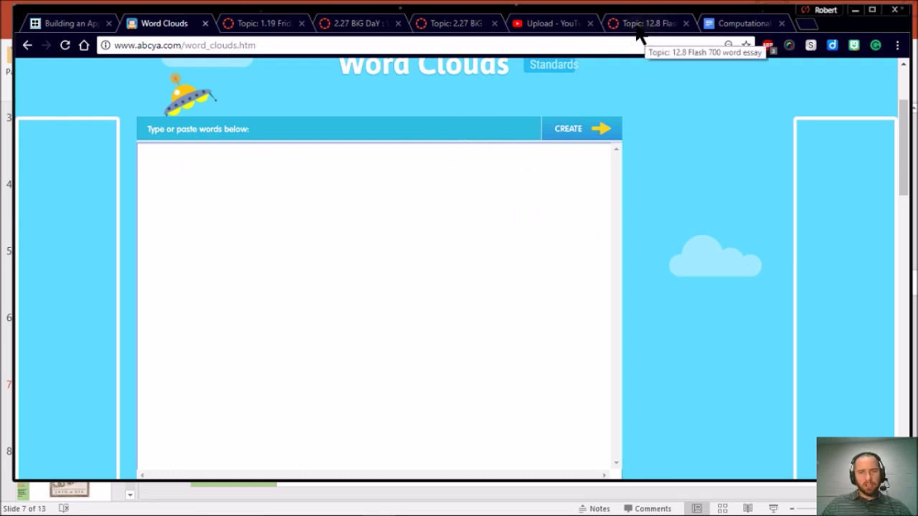
# - Paste the copied essay into the empty word box
pyautogui.rightClick(222, 187)
pyautogui.click(251, 267)
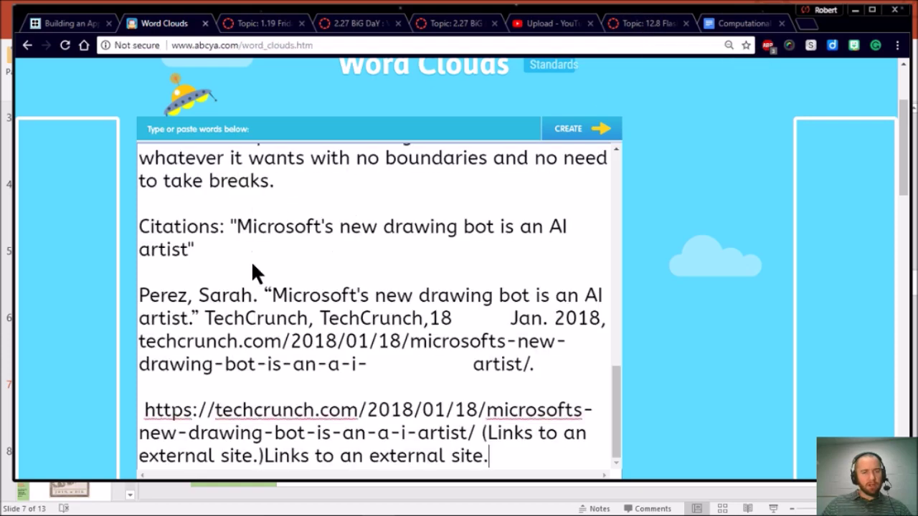
pyautogui.scroll(12, 252, 281)
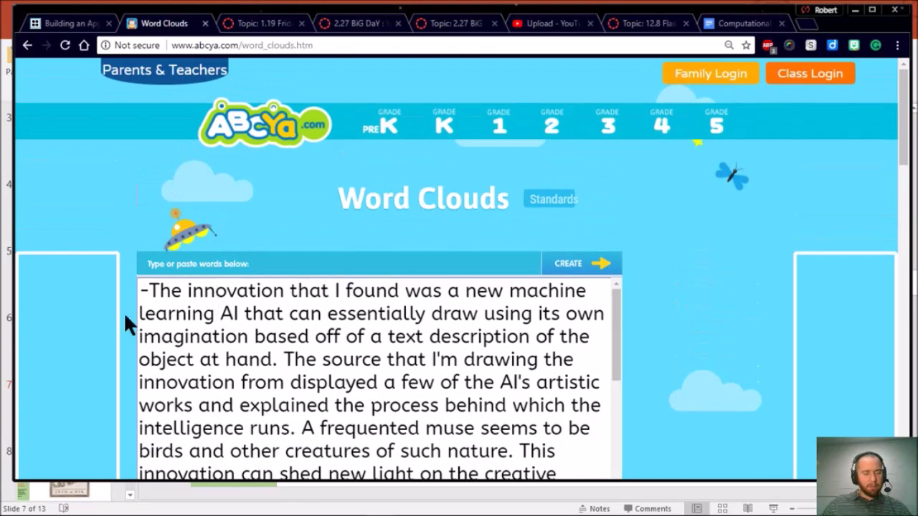
pyautogui.scroll(-2, 237, 333)
pyautogui.scroll(2, 178, 313)
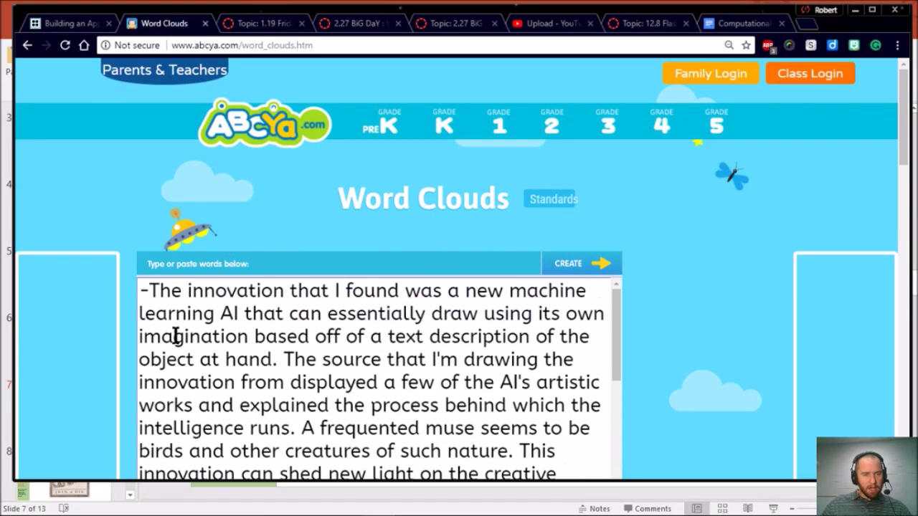
# - Delete the dashes before the 'The innovation' and 'One data security' paragraphs
pyautogui.click(149, 290)
pyautogui.press('BackSpace')
pyautogui.scroll(-4, 195, 329)
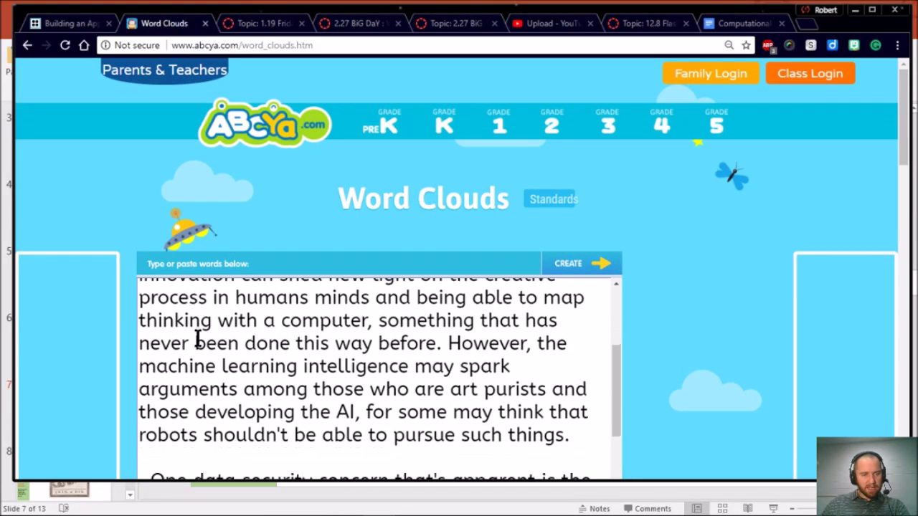
pyautogui.click(148, 406)
pyautogui.press('BackSpace')
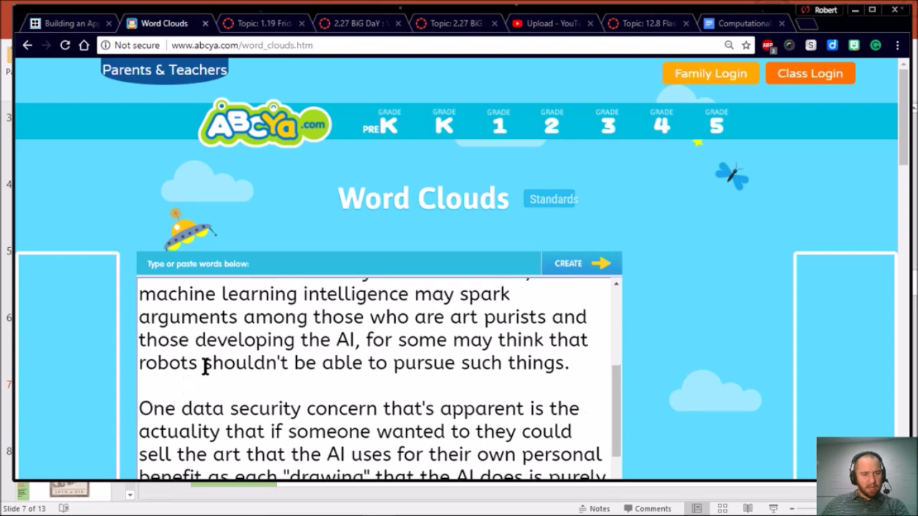
# - Delete the citation lines and link text at the end of the essay
pyautogui.scroll(-3, 208, 355)
pyautogui.scroll(-5, 206, 318)
pyautogui.moveTo(172, 352); pyautogui.dragTo(451, 467)
pyautogui.press('BackSpace')
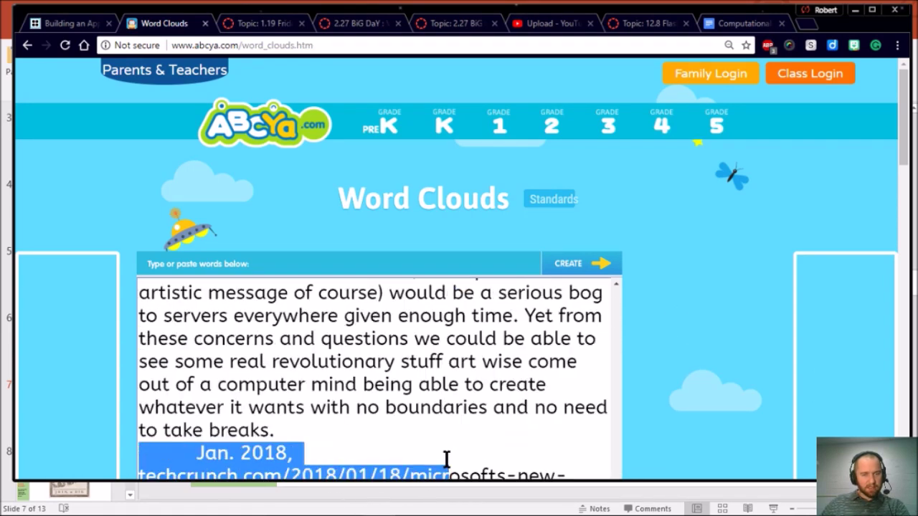
pyautogui.scroll(-3, 436, 448)
pyautogui.click(320, 237)
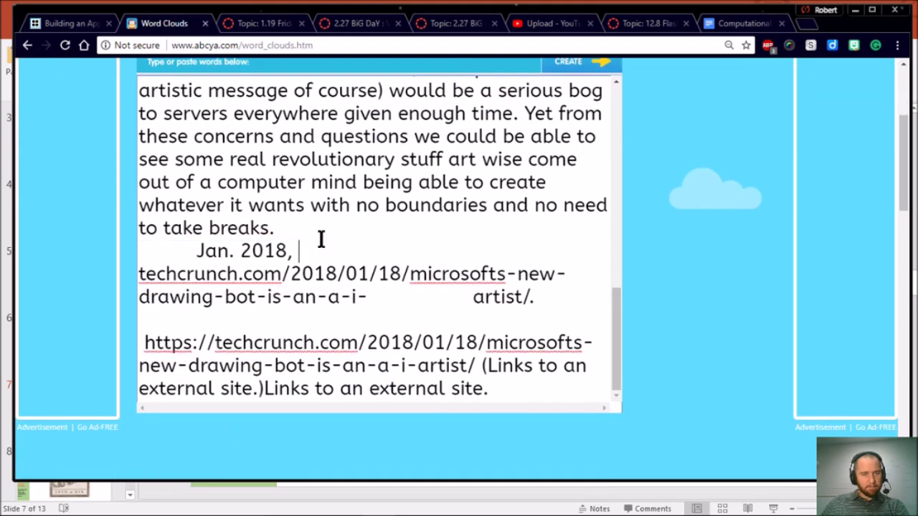
pyautogui.moveTo(318, 231); pyautogui.dragTo(526, 393)
pyautogui.press('BackSpace')
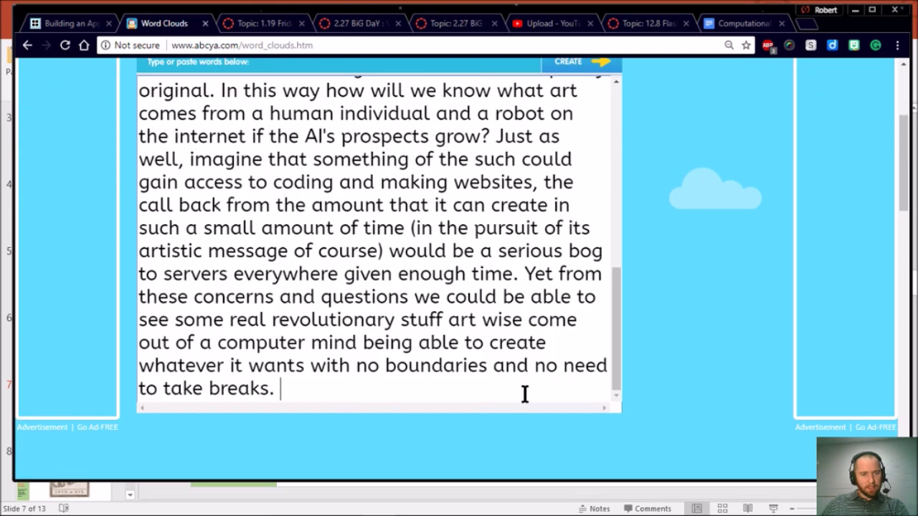
pyautogui.scroll(7, 516, 384)
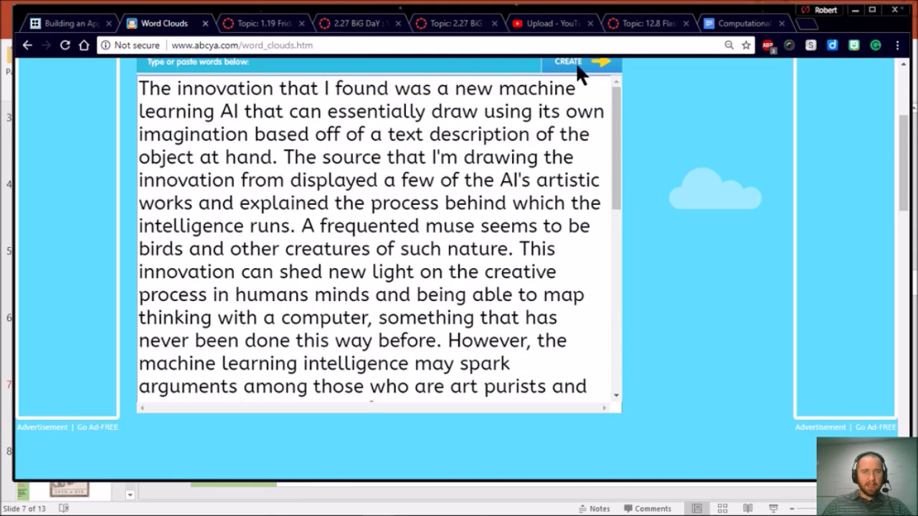
# - Generate the word cloud and recolour it in the teal, maroon and green palette
pyautogui.click(574, 62)
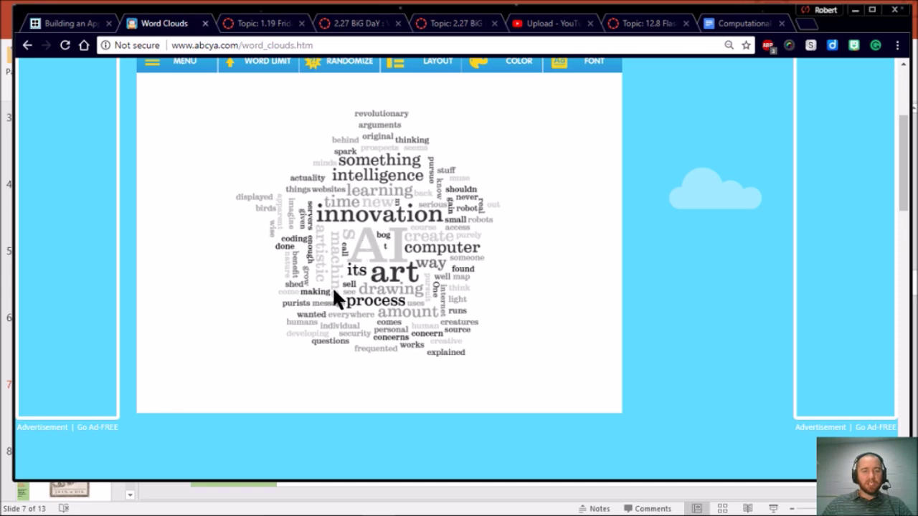
pyautogui.scroll(2, 430, 287)
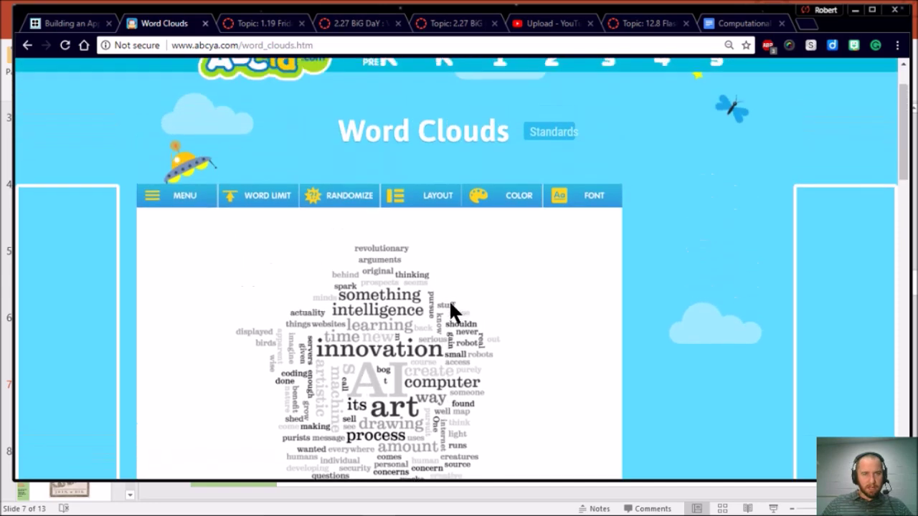
pyautogui.scroll(-1, 473, 244)
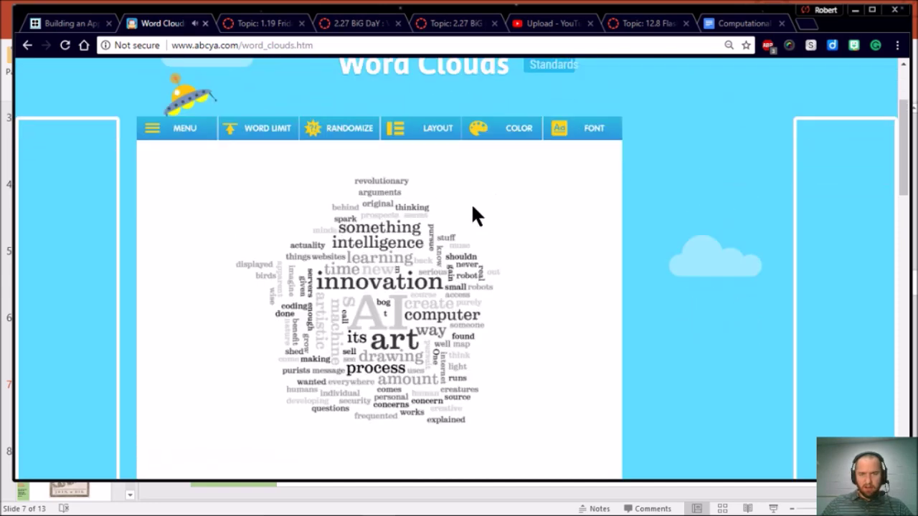
pyautogui.click(491, 129)
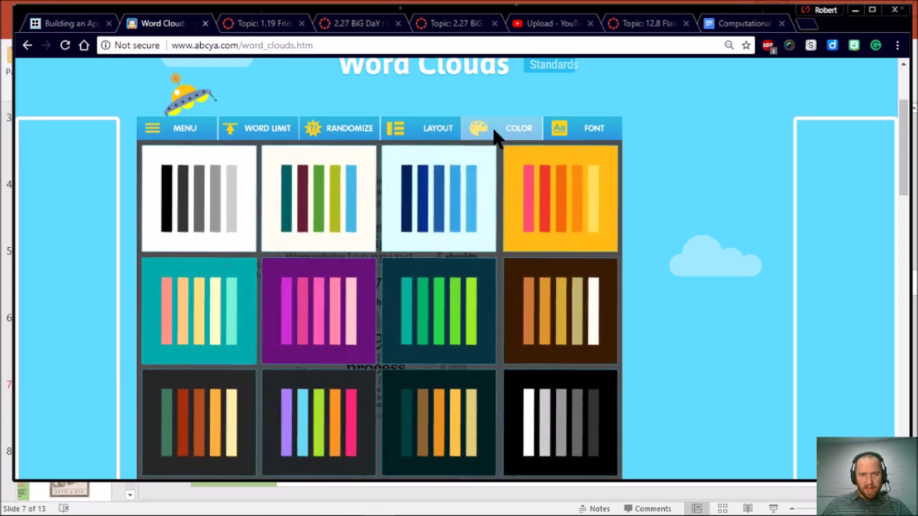
pyautogui.click(441, 306)
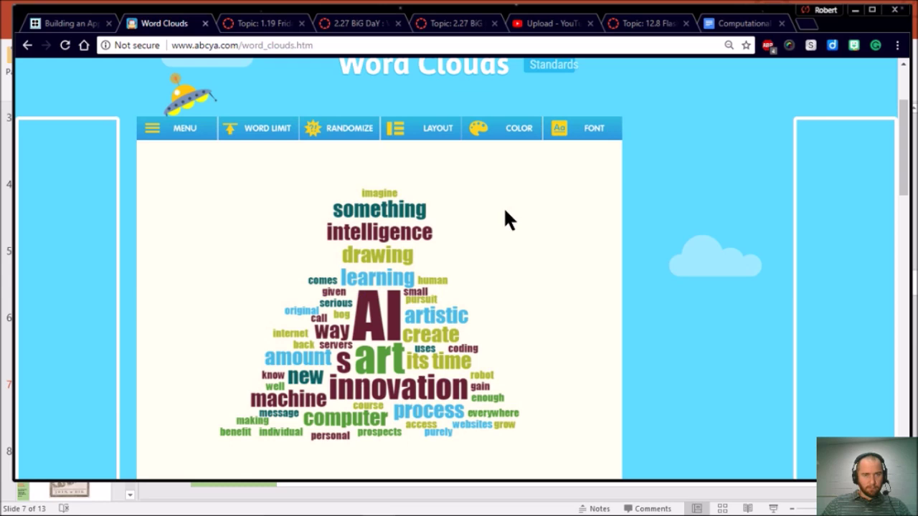
# - Save the word cloud image with the Desktop as the save location
pyautogui.scroll(-1, 494, 186)
pyautogui.rightClick(368, 203)
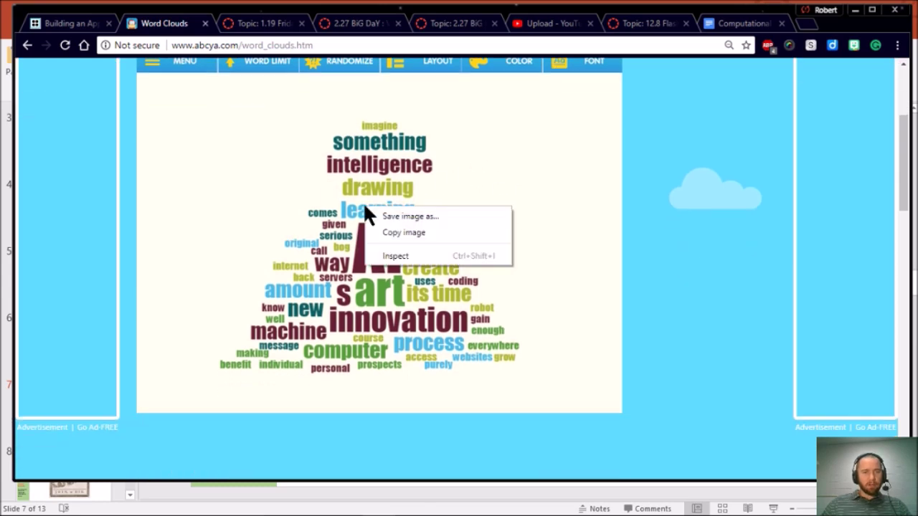
pyautogui.click(420, 213)
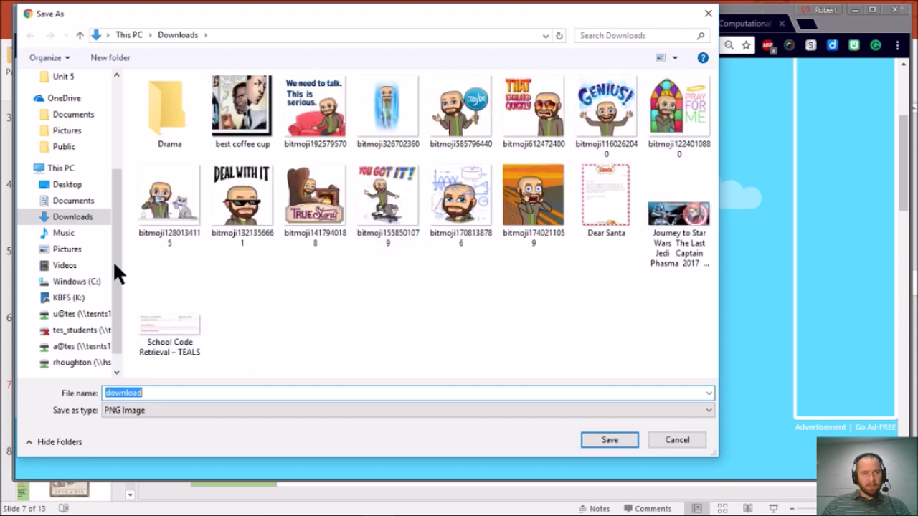
pyautogui.click(63, 185)
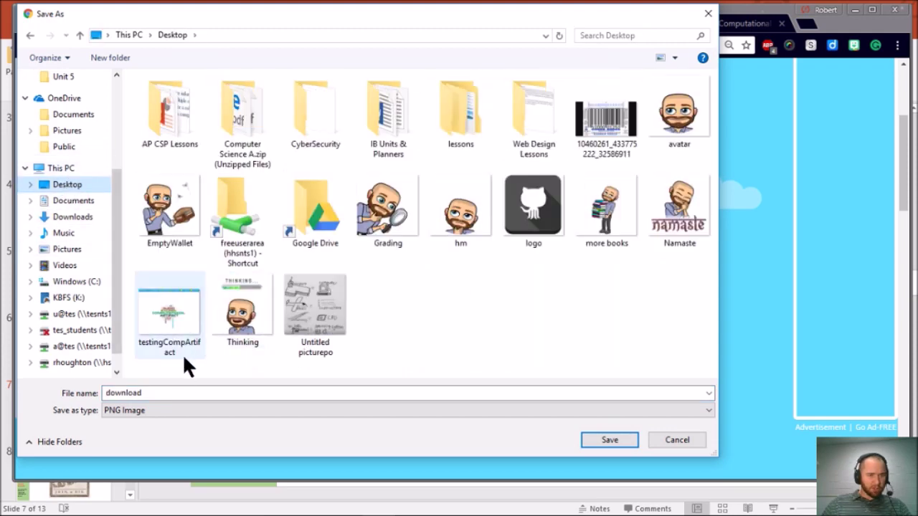
pyautogui.click(186, 392)
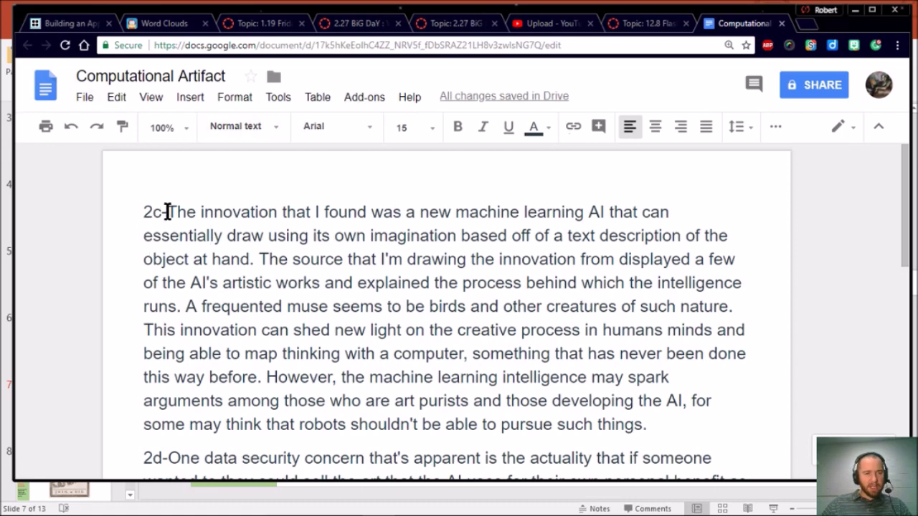
# - Insert a line reading '2b2a' above the 2c paragraph and split it into 2a and 2b lines
pyautogui.scroll(-6, 222, 266)
pyautogui.scroll(-2, 227, 270)
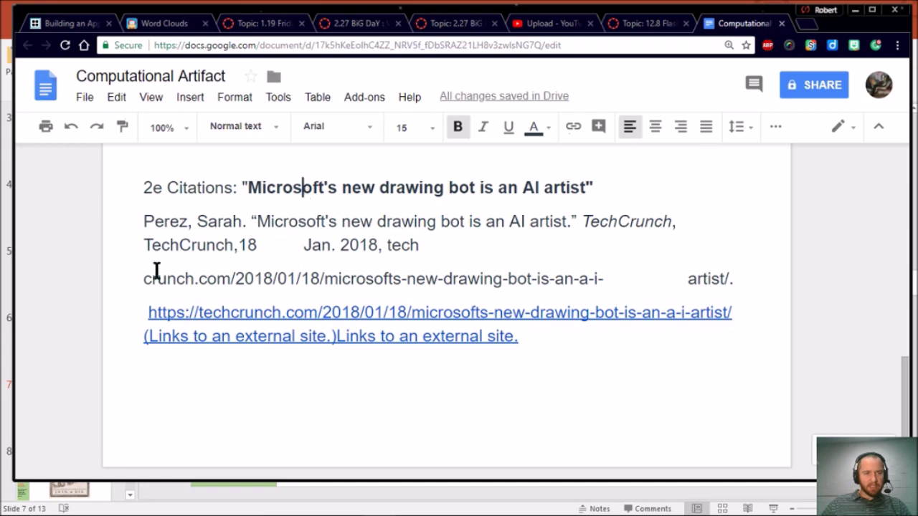
pyautogui.click(151, 186)
pyautogui.scroll(4, 162, 242)
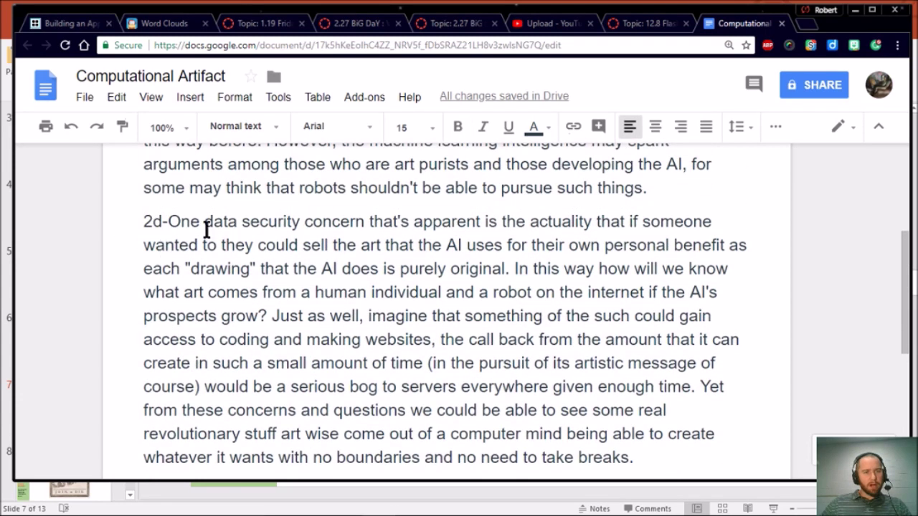
pyautogui.click(151, 222)
pyautogui.scroll(3, 187, 264)
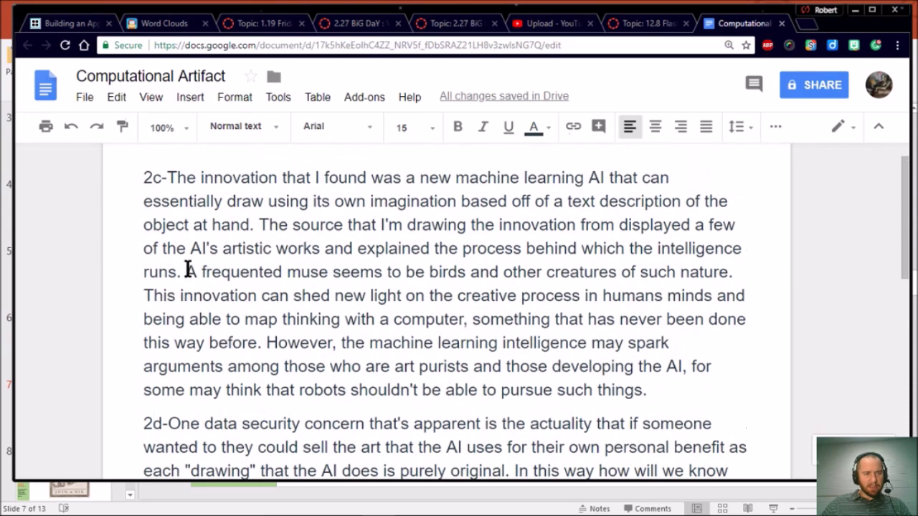
pyautogui.click(154, 212)
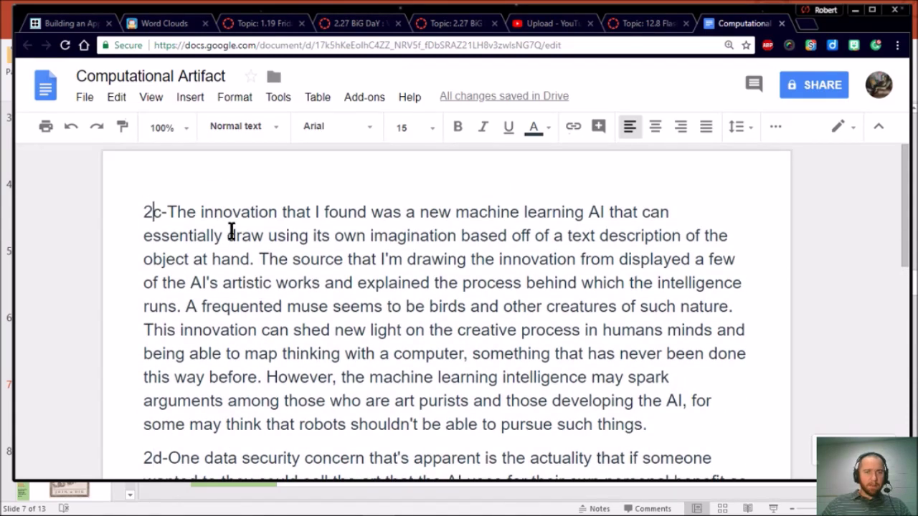
pyautogui.click(142, 202)
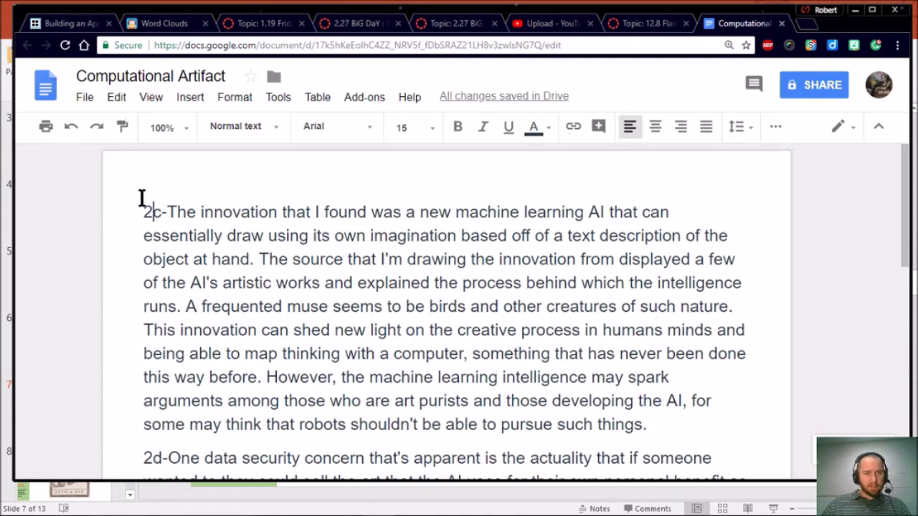
pyautogui.press('Return')
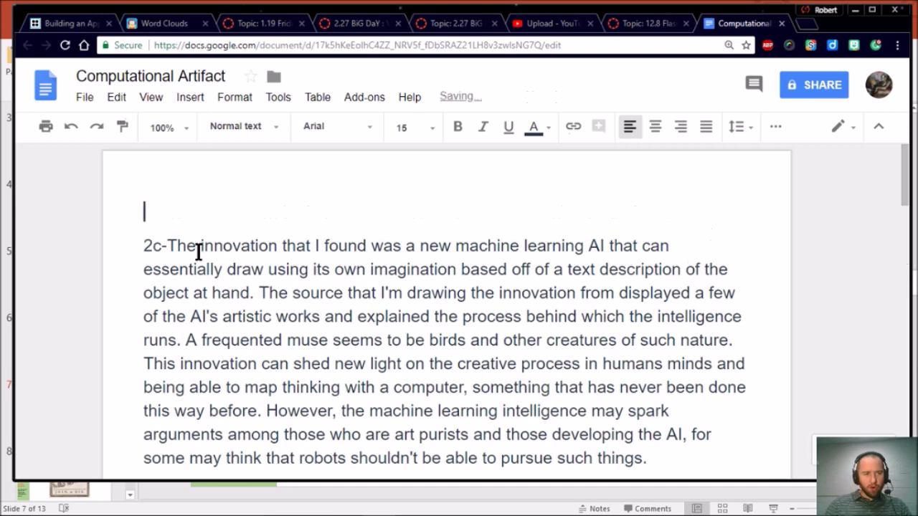
pyautogui.write('2b')
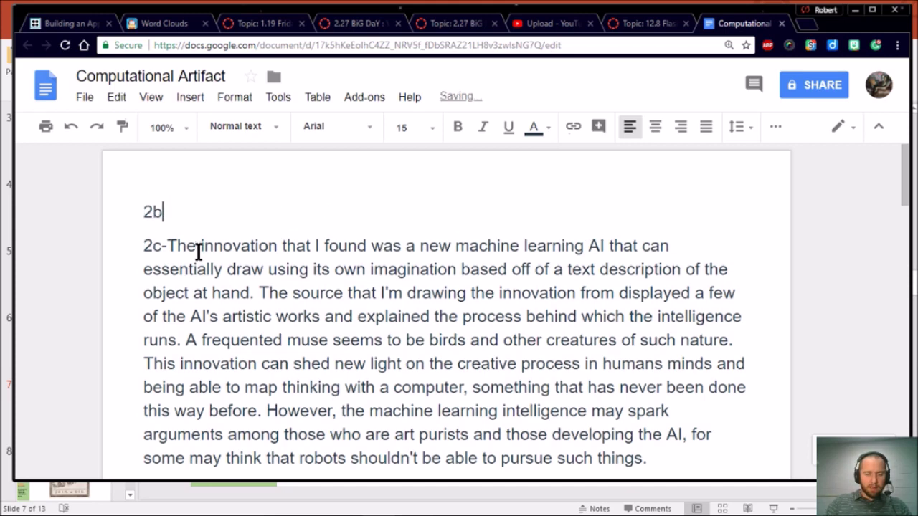
pyautogui.write('2a')
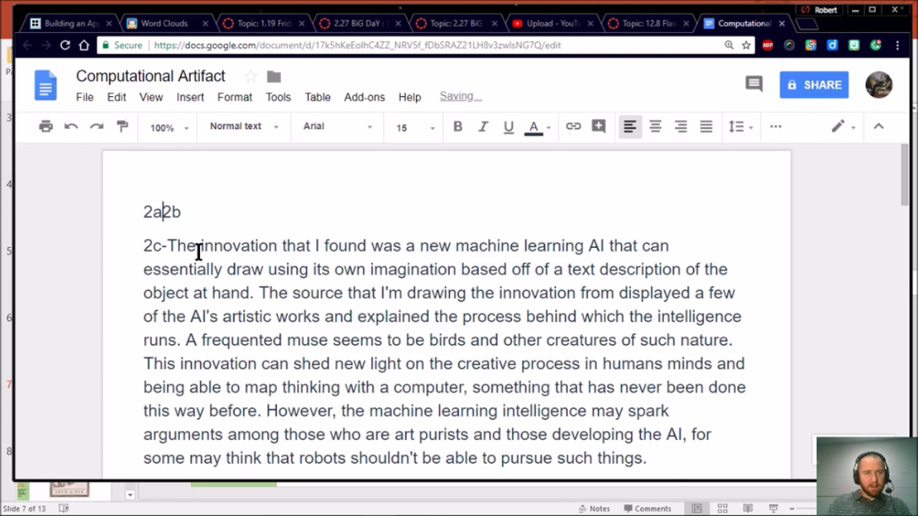
pyautogui.press('Return')
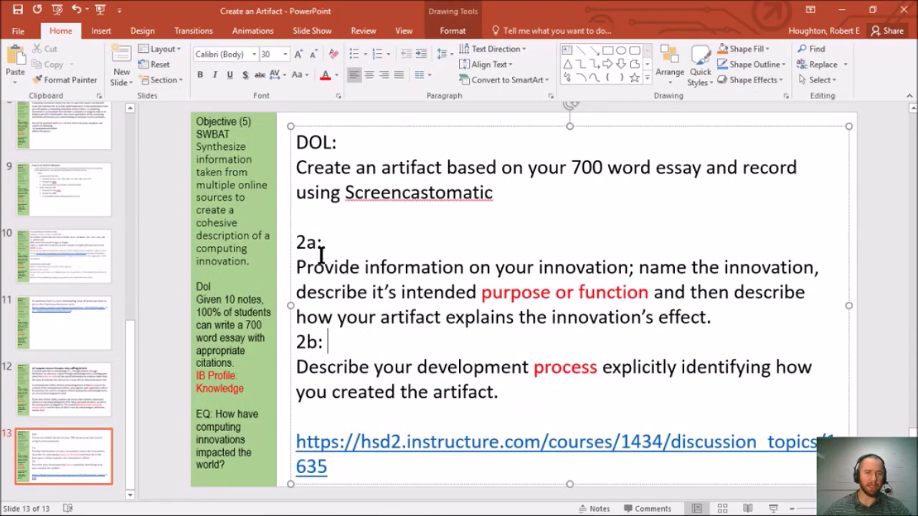
# - Highlight 'purpose or function' and 'artifact' in the slide's 2a/2b prompts, then switch to the Canvas discussion
pyautogui.moveTo(479, 294); pyautogui.dragTo(642, 299)
pyautogui.click(465, 294)
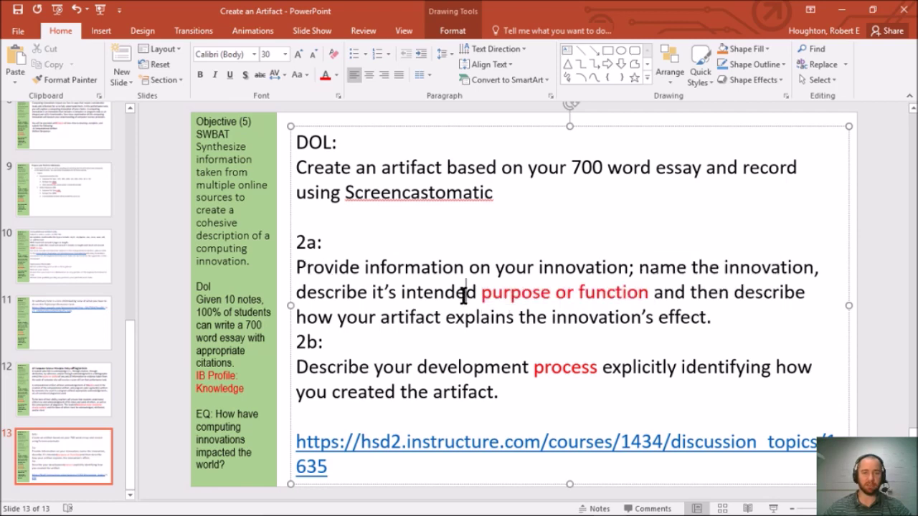
pyautogui.moveTo(440, 318); pyautogui.dragTo(382, 318)
pyautogui.click(346, 351)
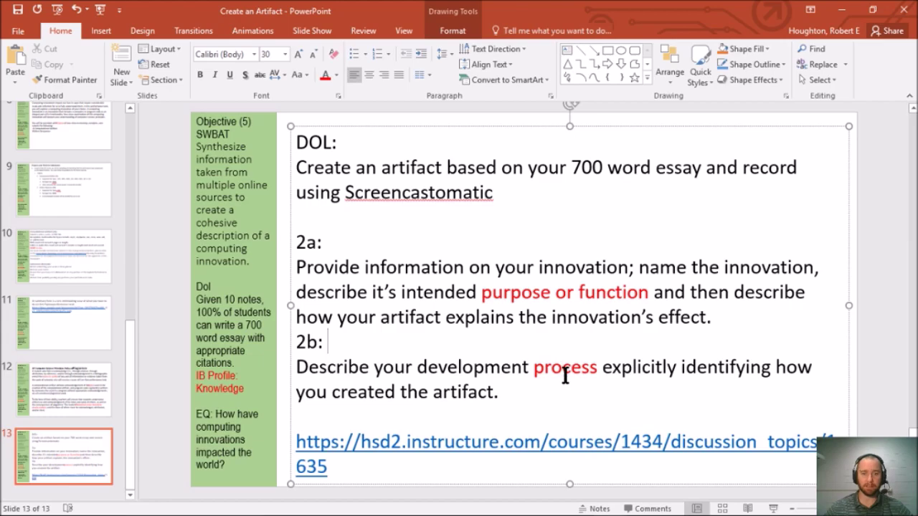
pyautogui.hotkey('alt', 'Tab')
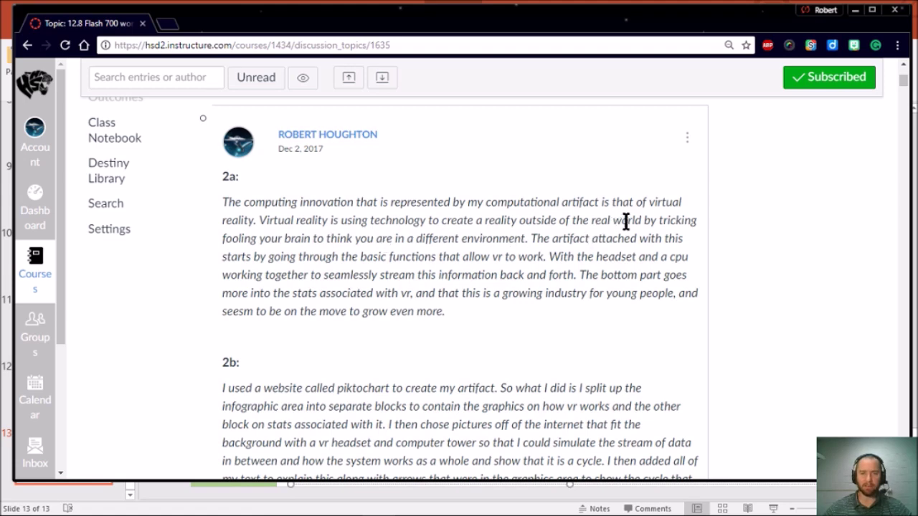
# - Highlight the sample 2a sentences on fooling your brain, how VR works, and VR stats
pyautogui.moveTo(627, 222); pyautogui.dragTo(636, 240)
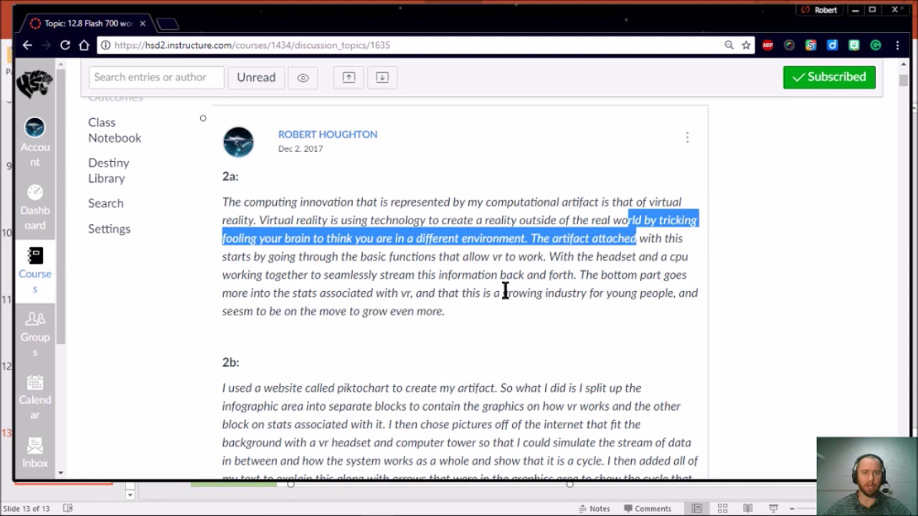
pyautogui.click(465, 264)
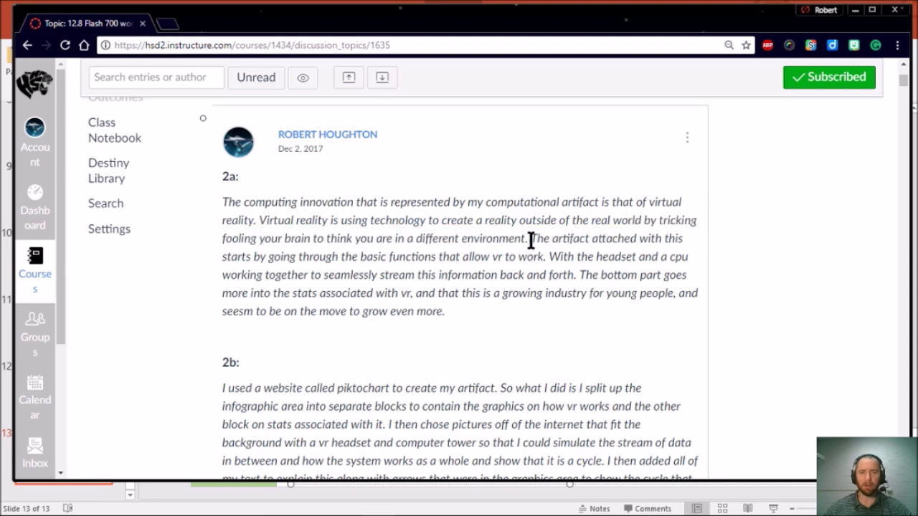
pyautogui.moveTo(530, 239); pyautogui.dragTo(546, 256)
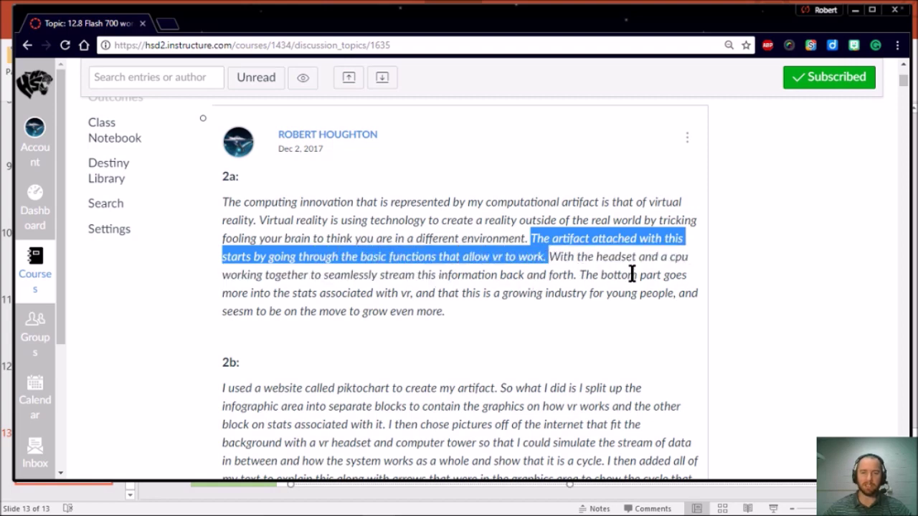
pyautogui.click(355, 274)
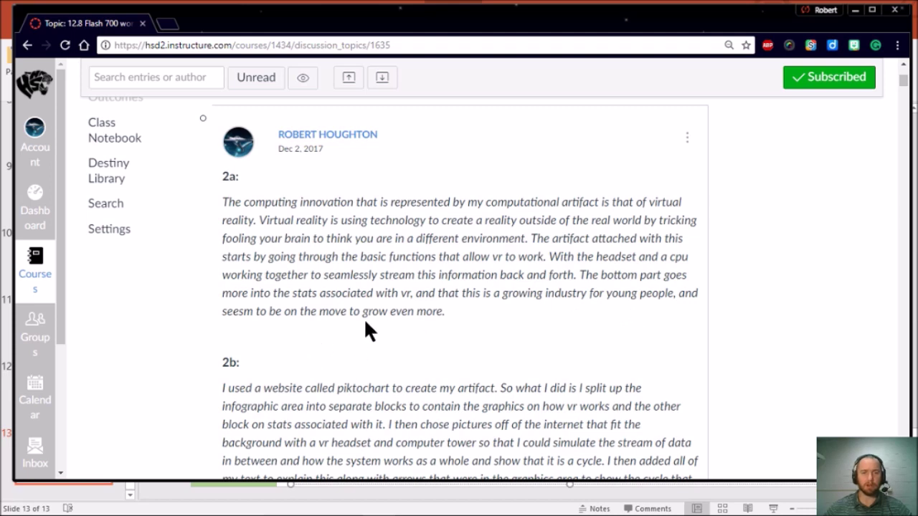
pyautogui.moveTo(447, 311); pyautogui.dragTo(441, 276)
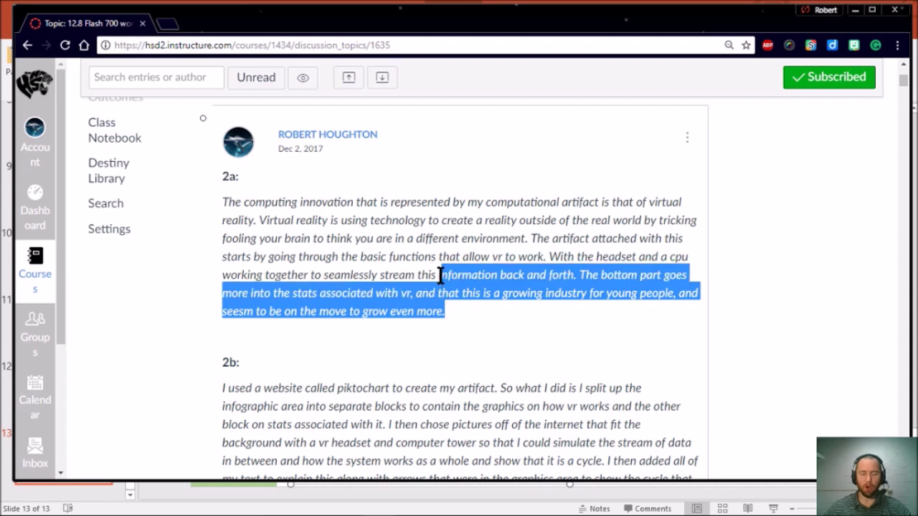
pyautogui.click(529, 236)
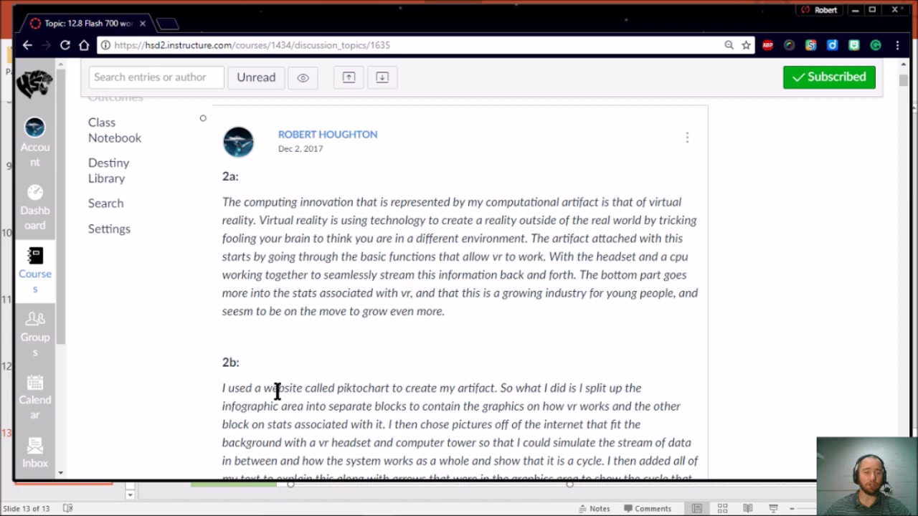
# - Highlight part of the 2b response, scroll down to 2c, and return to PowerPoint slide 5
pyautogui.scroll(-1, 277, 384)
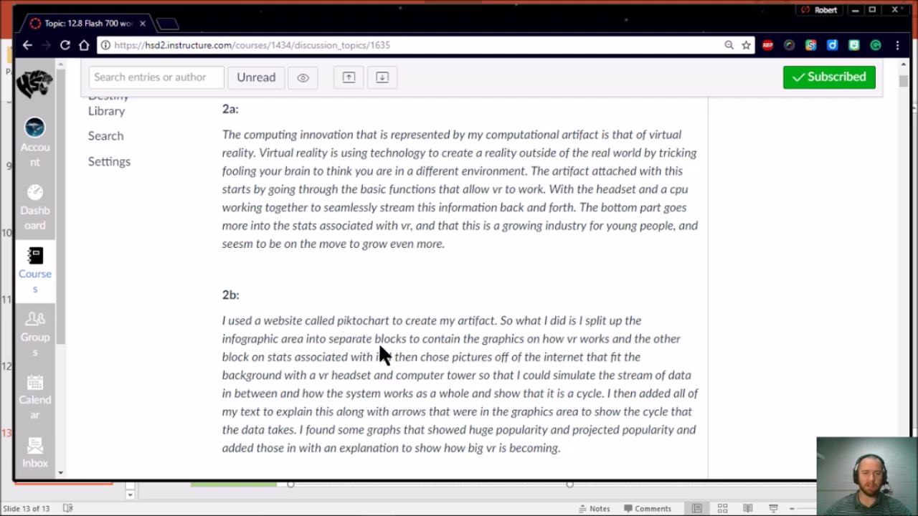
pyautogui.moveTo(334, 362); pyautogui.dragTo(395, 395)
pyautogui.click(419, 418)
pyautogui.scroll(-1, 410, 387)
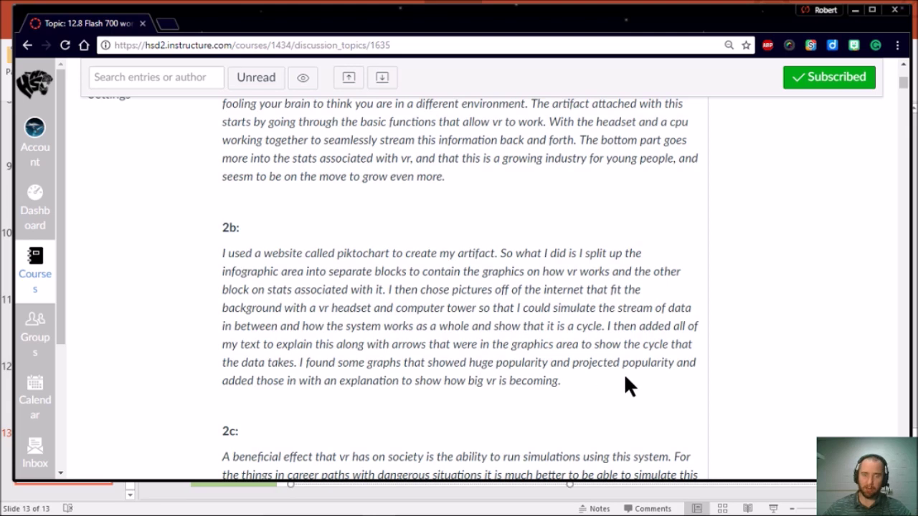
pyautogui.hotkey('alt', 'Tab')
pyautogui.click(67, 233)
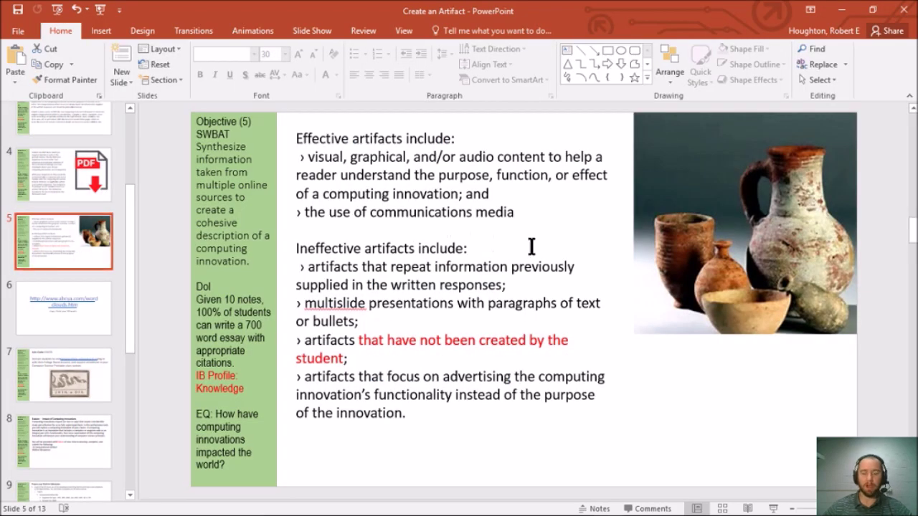
# - Highlight the effective artifact traits on slide 5, then 'Submit a video' on slide 3
pyautogui.moveTo(534, 215); pyautogui.dragTo(301, 158)
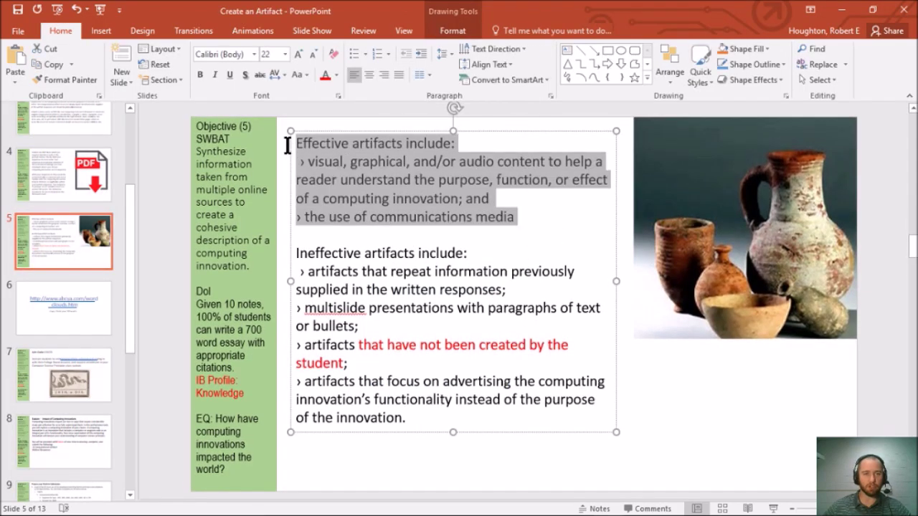
pyautogui.click(476, 199)
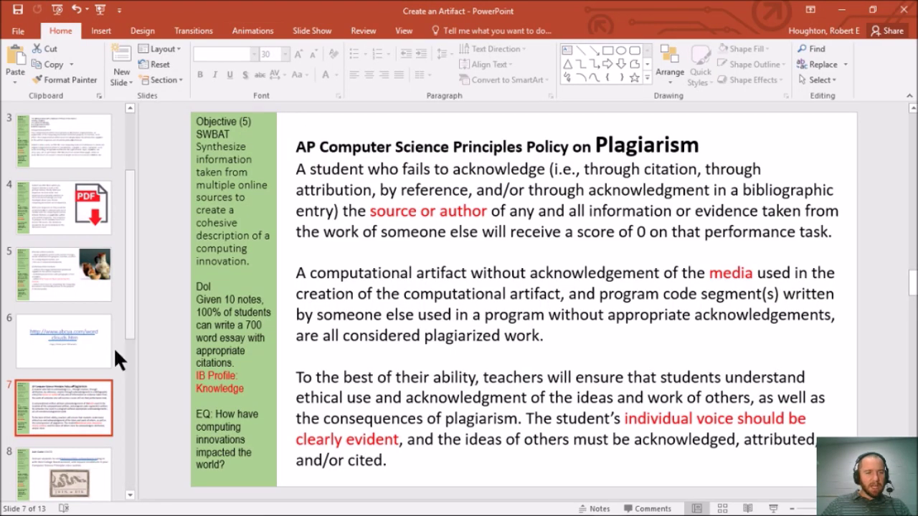
pyautogui.click(72, 283)
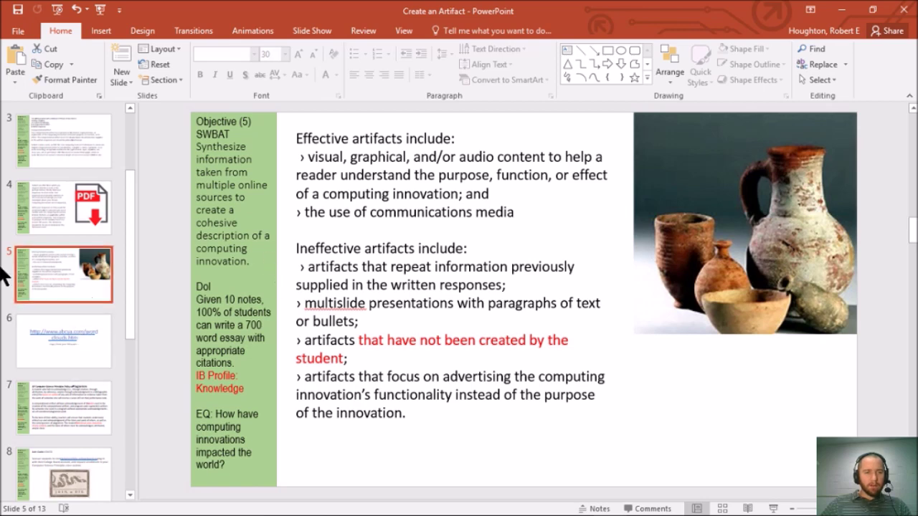
pyautogui.click(41, 221)
pyautogui.press('Up')
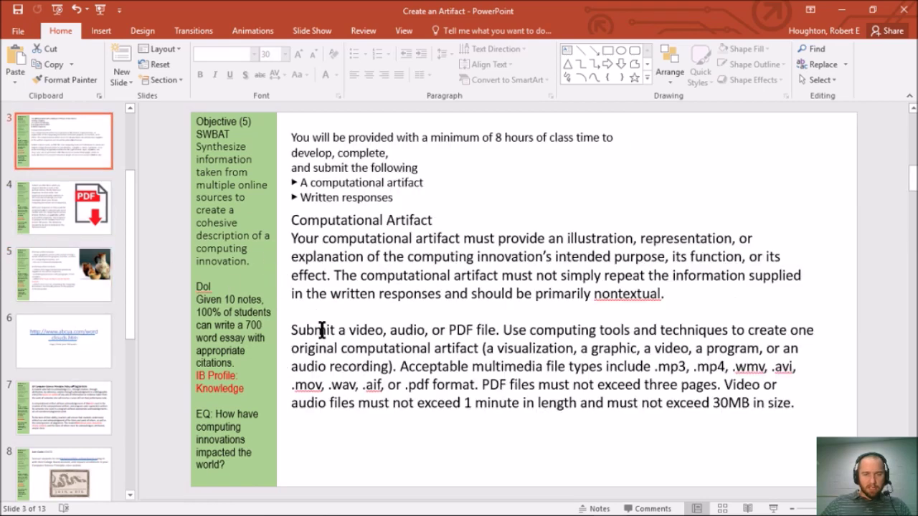
pyautogui.moveTo(322, 330); pyautogui.dragTo(369, 333)
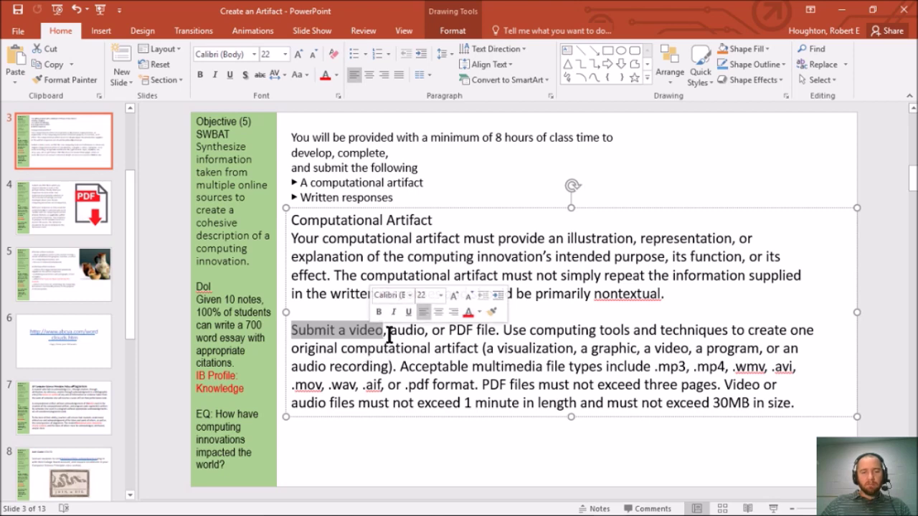
pyautogui.click(389, 334)
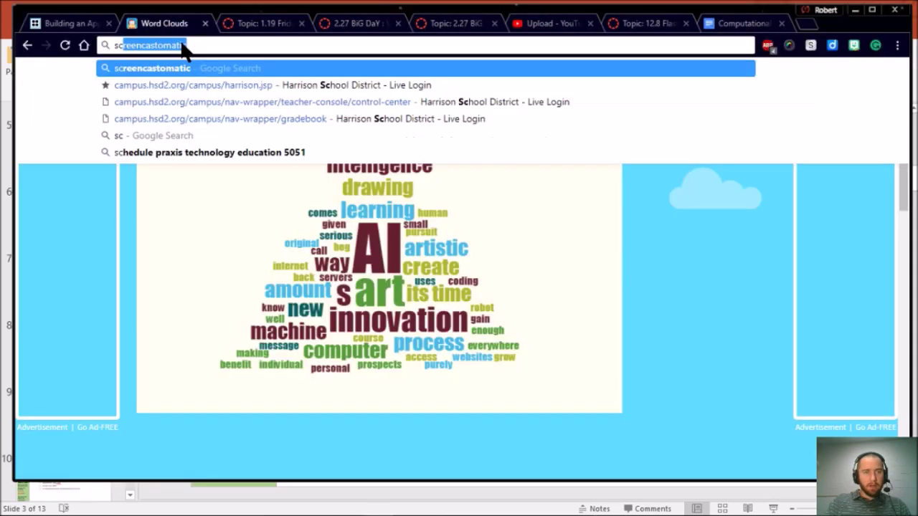
# - Search Google for screencastomatic in the browser
pyautogui.hotkey('alt', 'Tab')
pyautogui.click(183, 45)
pyautogui.write('scre')
pyautogui.press('Return')
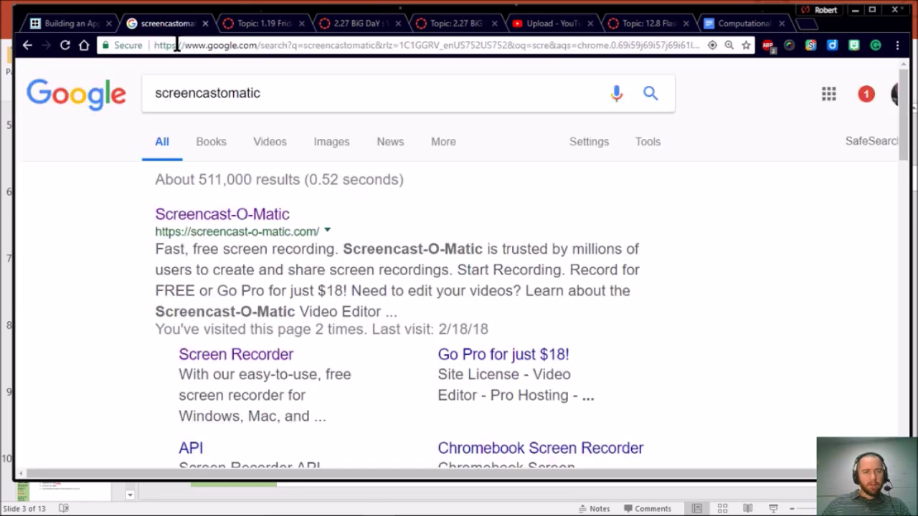
# - Open Screencast-O-Matic from the results, go to its free screen recorder, and launch it
pyautogui.click(217, 216)
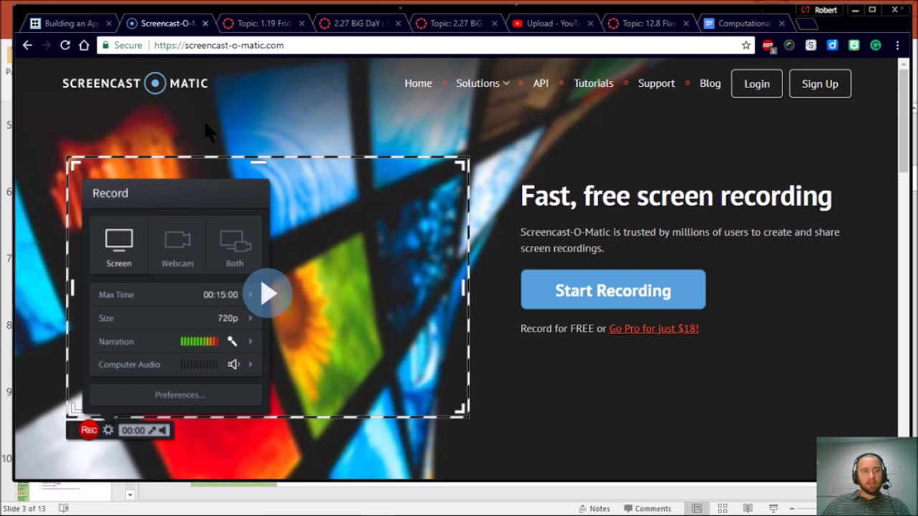
pyautogui.click(584, 300)
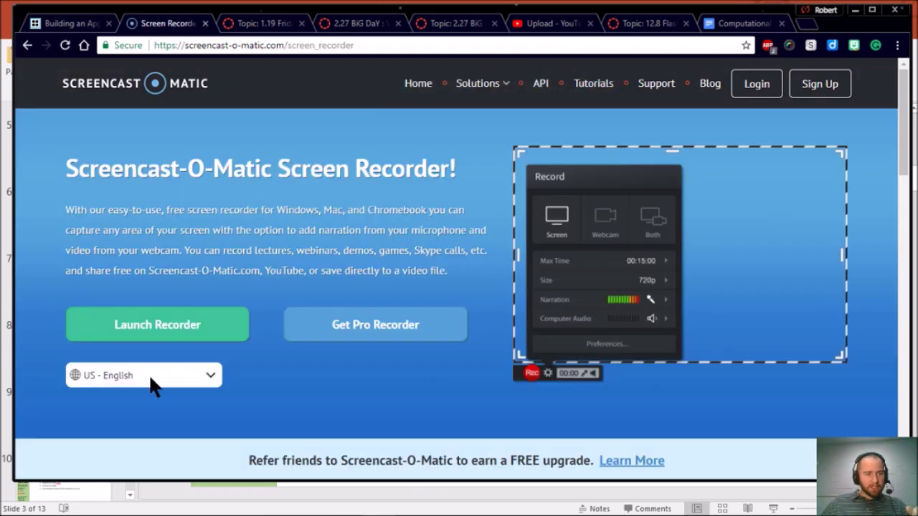
pyautogui.click(137, 330)
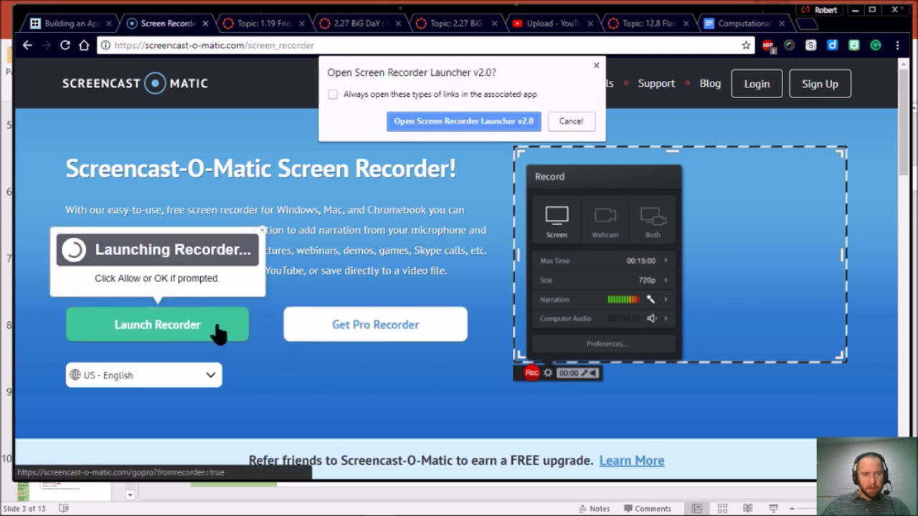
pyautogui.click(405, 120)
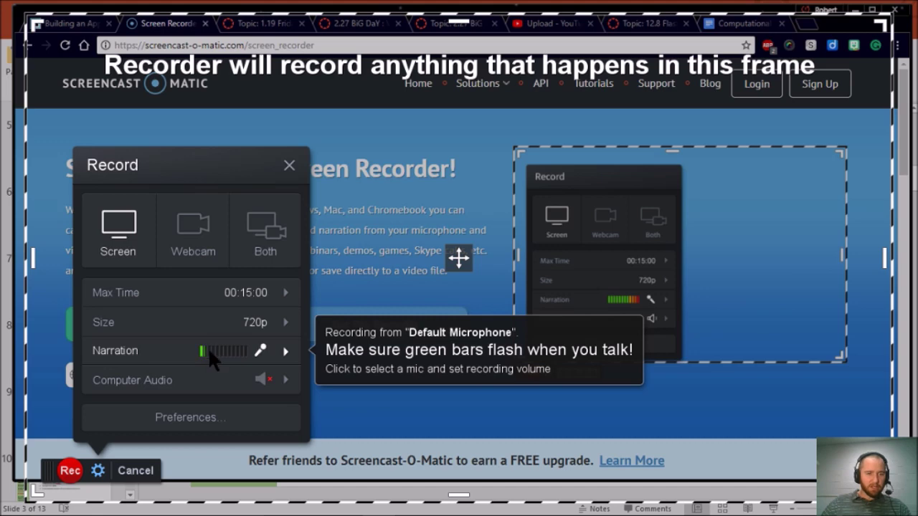
# - Close the recording options panel and start the screen recording
pyautogui.moveTo(131, 292)
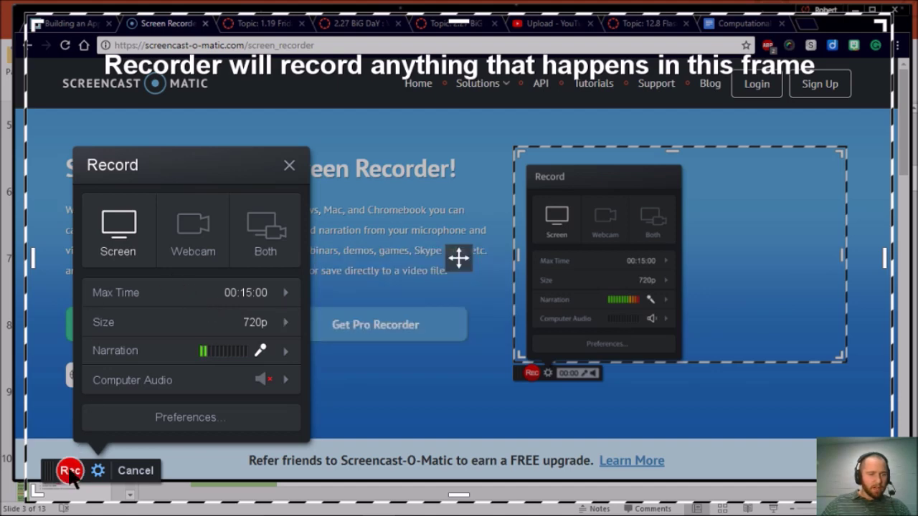
pyautogui.click(99, 471)
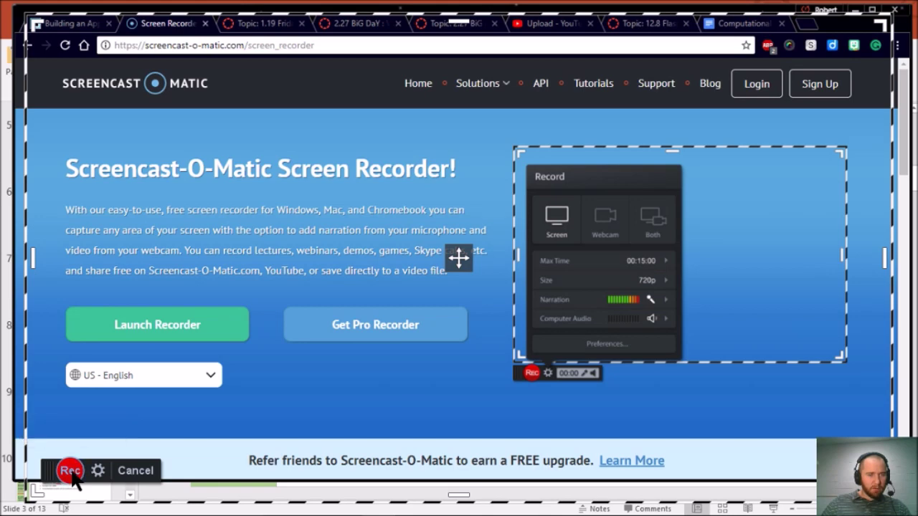
pyautogui.click(71, 471)
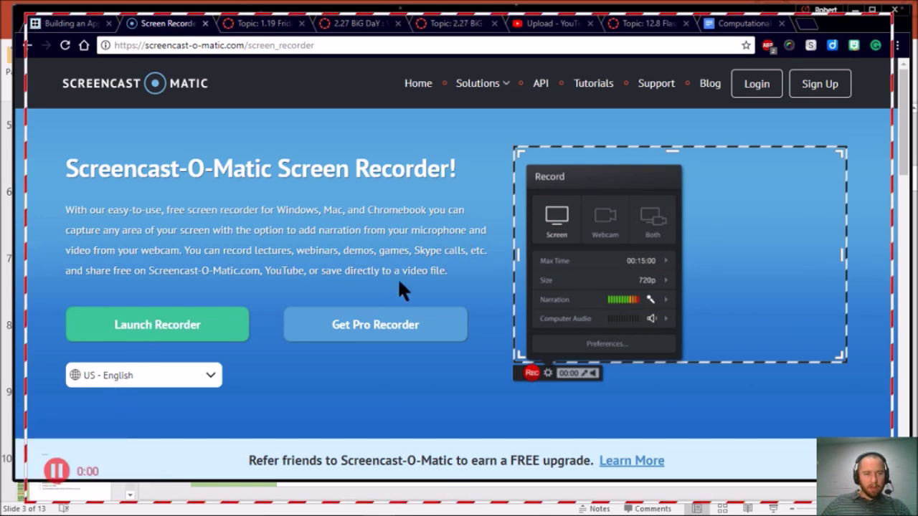
# - Glance at the document's word cloud, then return to PowerPoint and select the assignment instructions text
pyautogui.hotkey('alt', 'Tab')
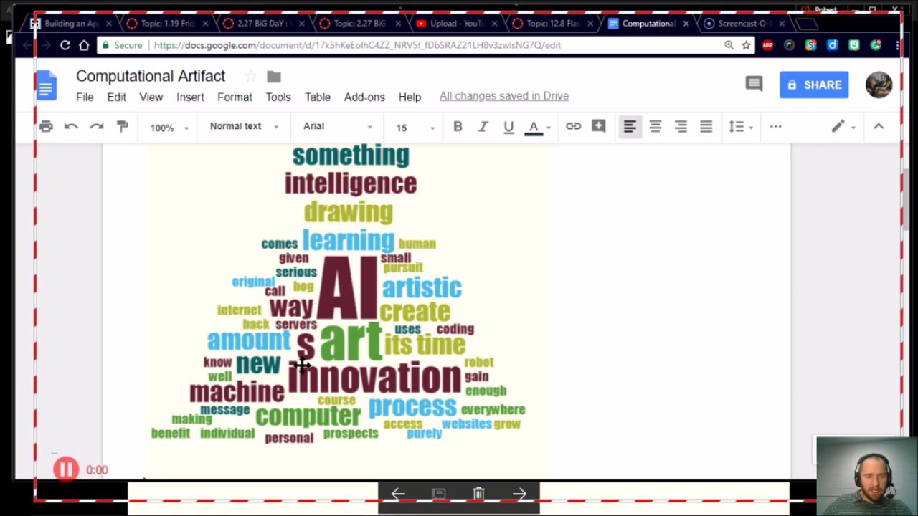
pyautogui.hotkey('alt', 'Tab')
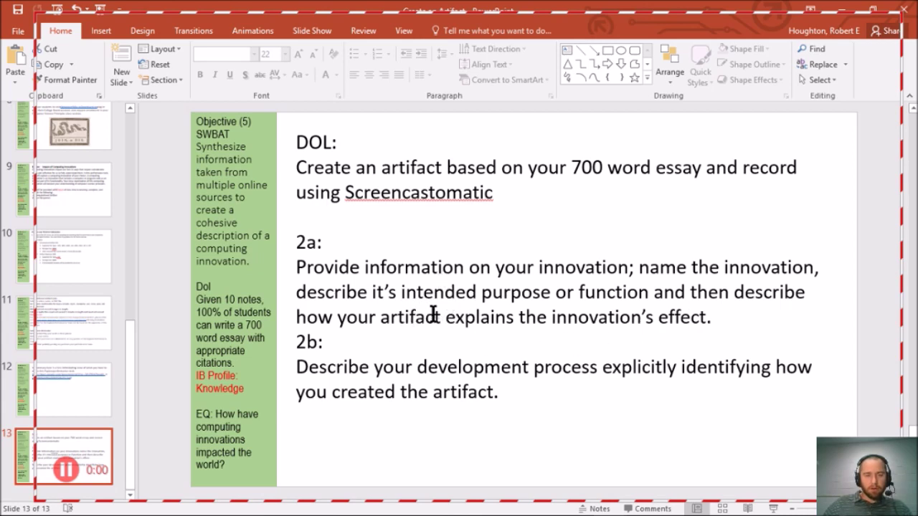
pyautogui.click(575, 266)
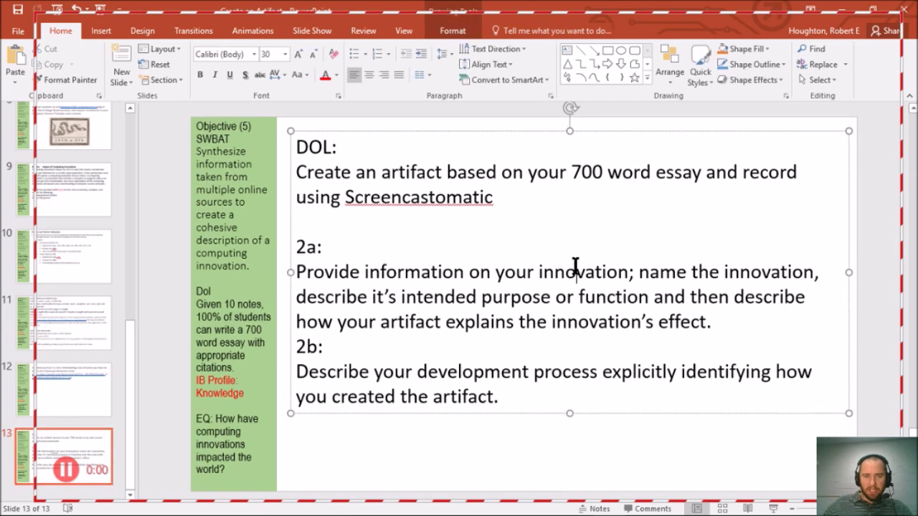
pyautogui.rightClick(502, 296)
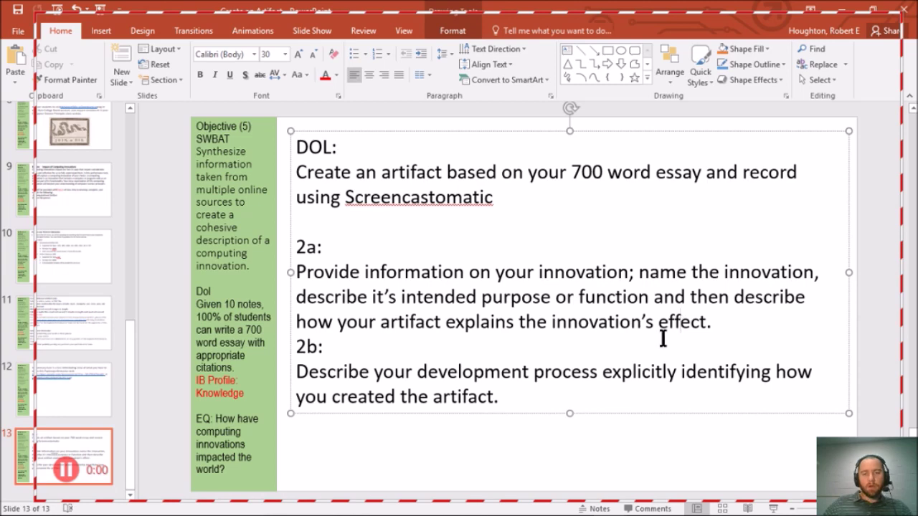
# - Switch back to the Computational Artifact essay and open the Artifact.png word cloud image
pyautogui.hotkey('alt', 'Tab')
pyautogui.scroll(2, 262, 433)
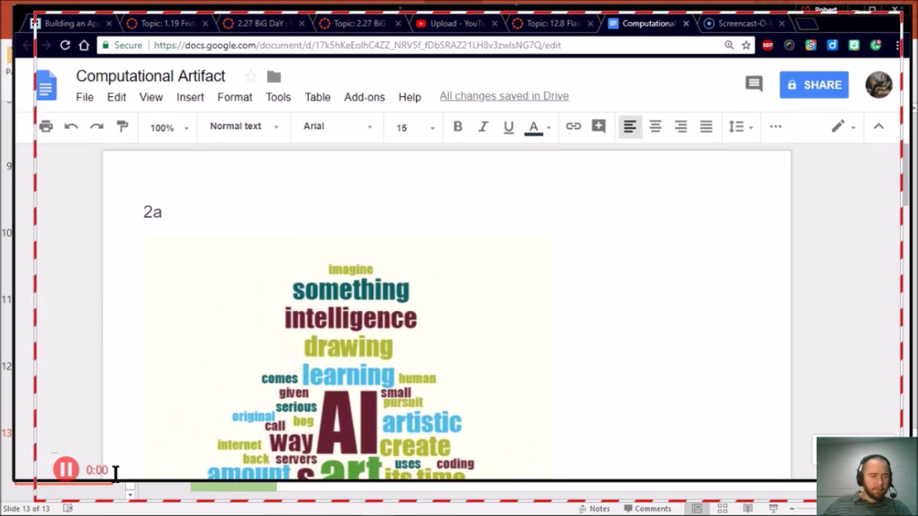
pyautogui.scroll(-3, 131, 408)
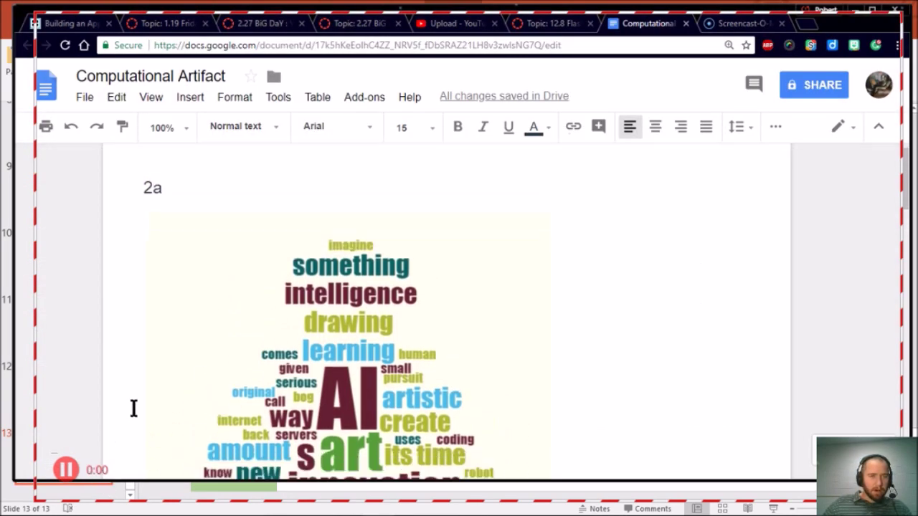
pyautogui.scroll(2, 299, 269)
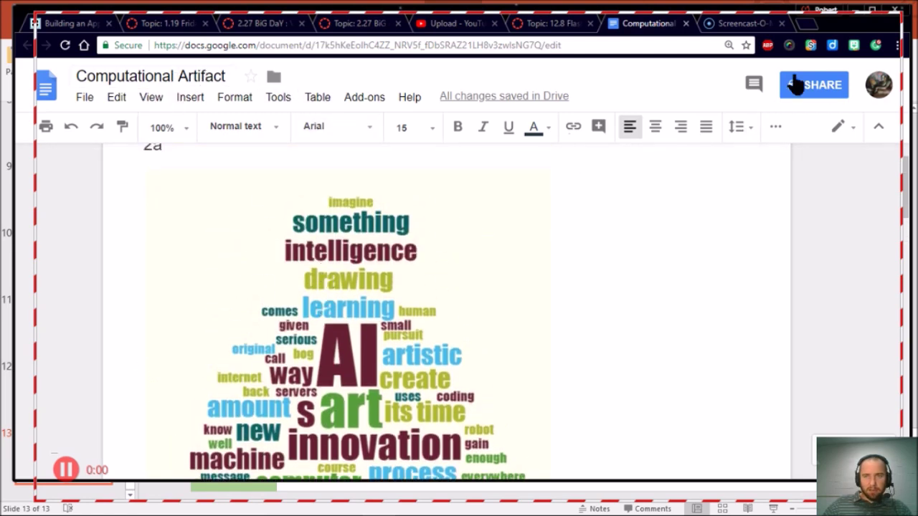
pyautogui.moveTo(663, 511)
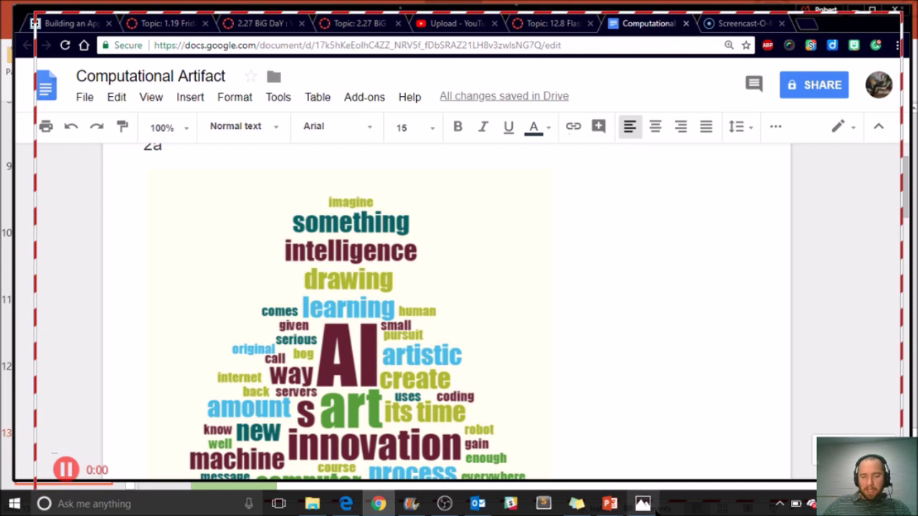
pyautogui.click(643, 504)
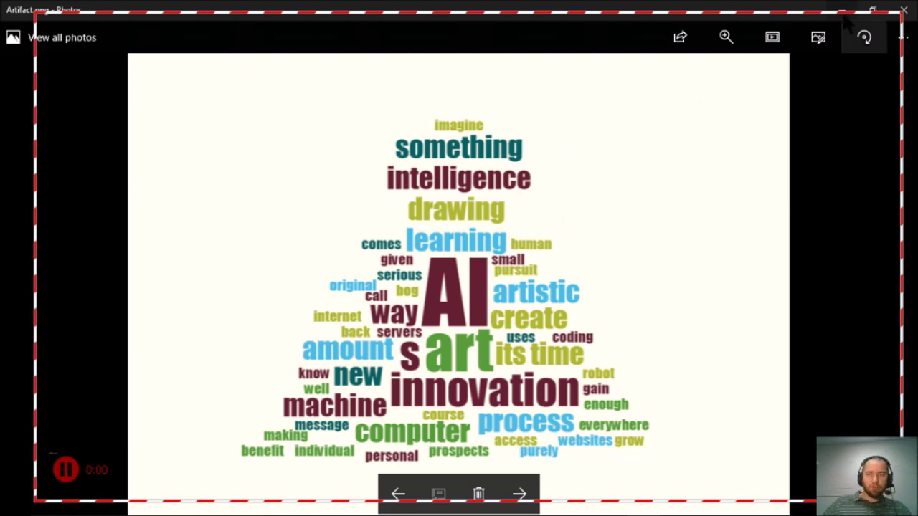
pyautogui.click(905, 9)
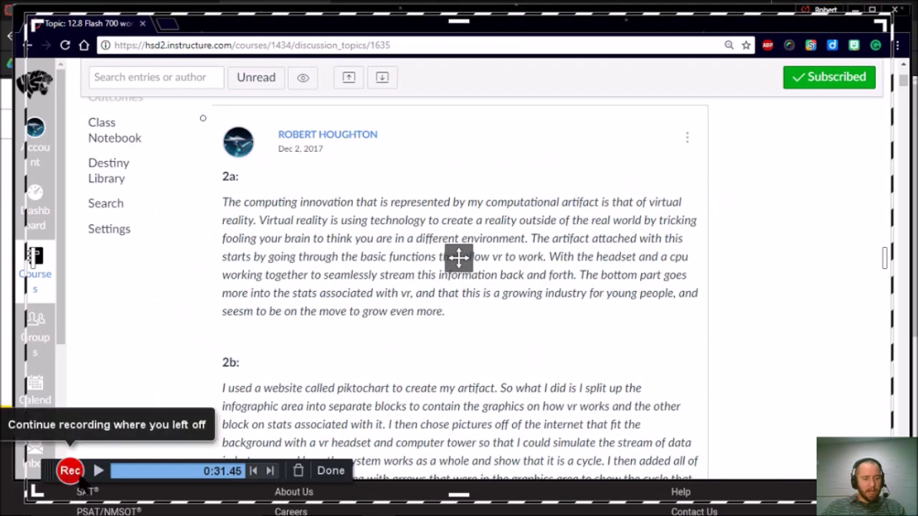
# - Publish the finished screen recording as the MP4 video Recording #3.mp4
pyautogui.click(331, 471)
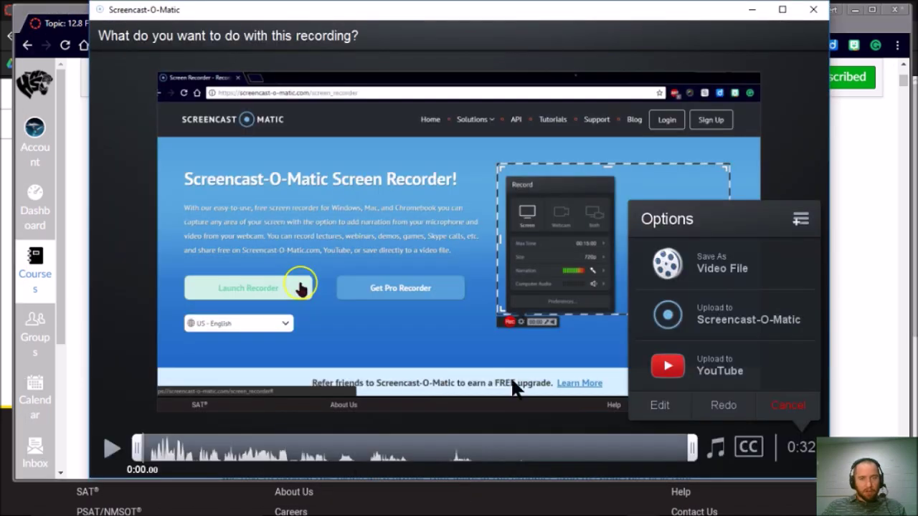
pyautogui.click(706, 264)
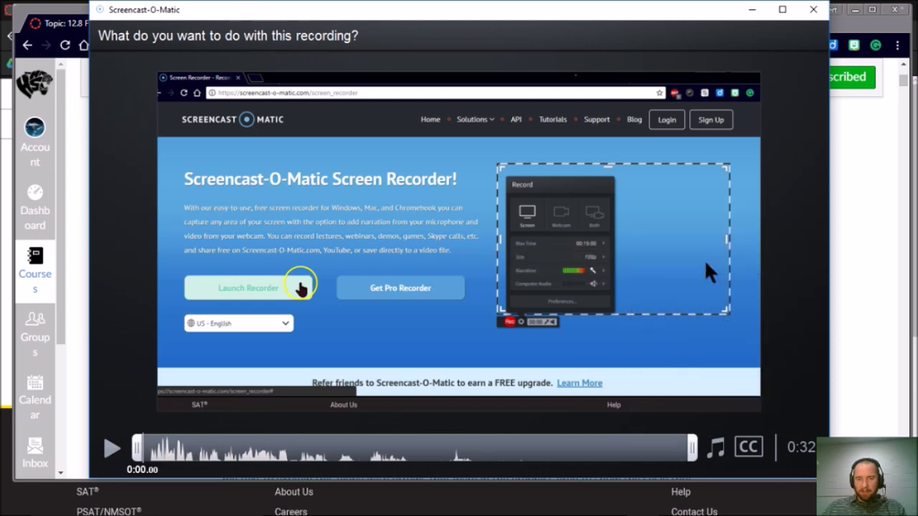
pyautogui.click(696, 364)
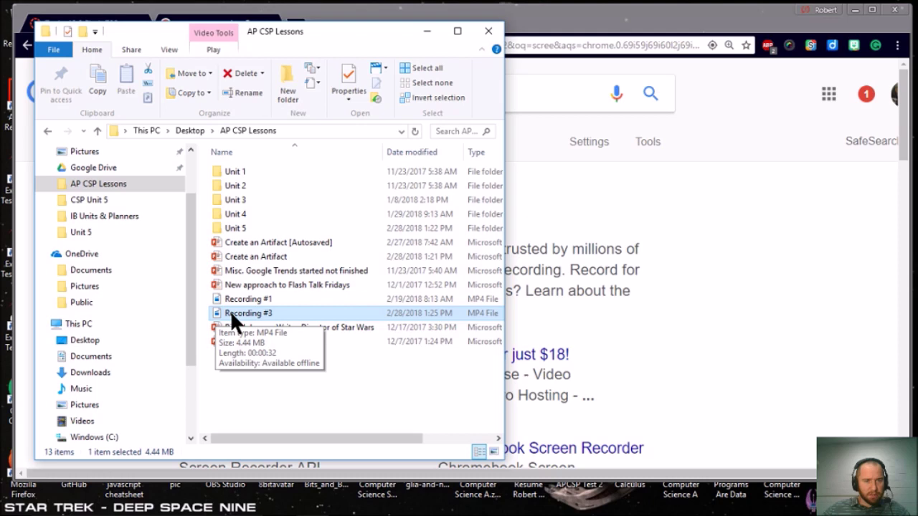
pyautogui.rightClick(230, 310)
pyautogui.click(259, 301)
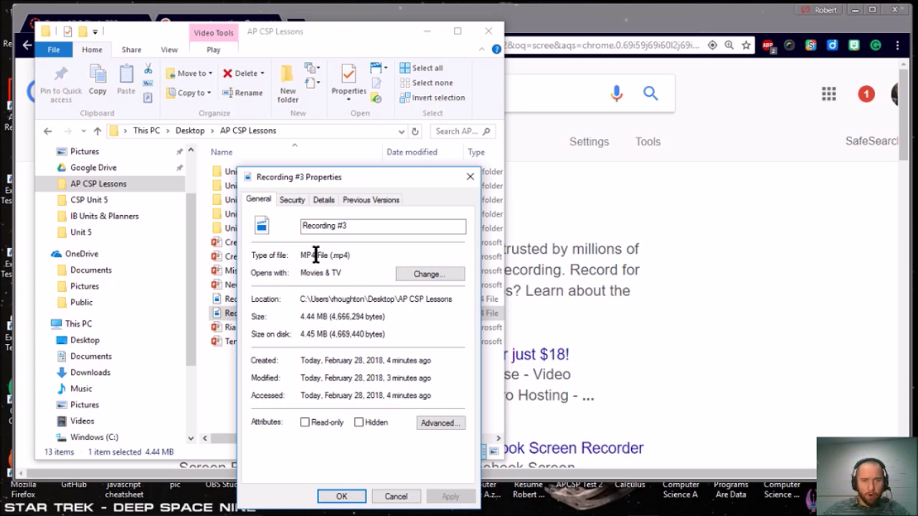
pyautogui.click(354, 496)
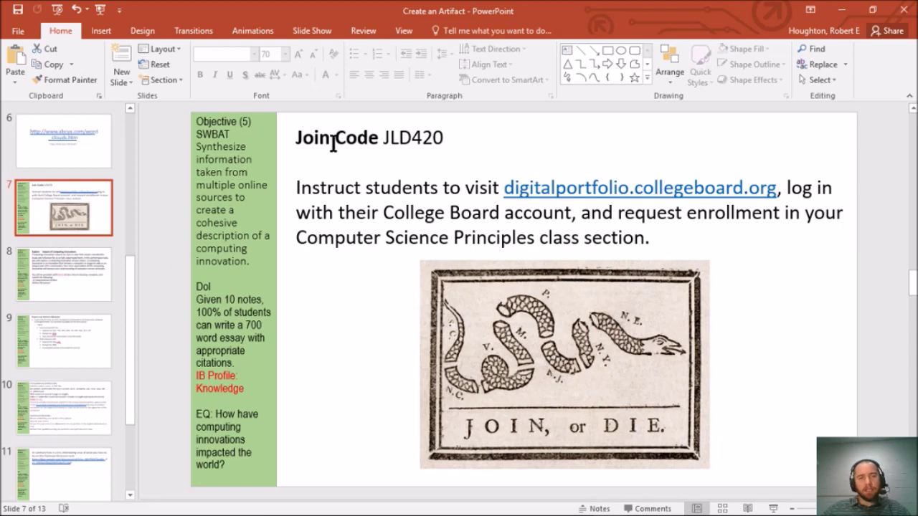
# - Highlight the join code and digital portfolio address on slide 7, then switch to the College Board sign-in page
pyautogui.moveTo(298, 137)
pyautogui.mouseDown()
pyautogui.moveTo(453, 167)
pyautogui.moveTo(453, 145)
pyautogui.mouseUp()
pyautogui.click(453, 145)
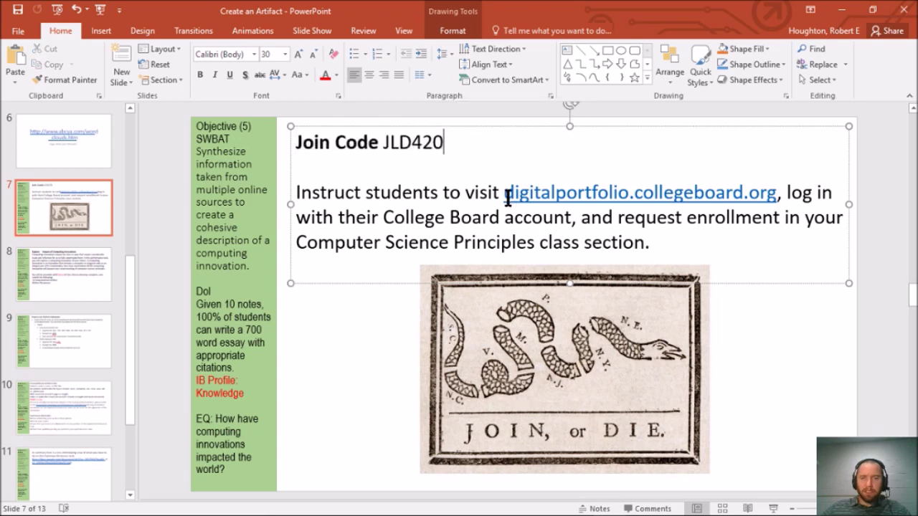
pyautogui.moveTo(503, 192); pyautogui.dragTo(780, 193)
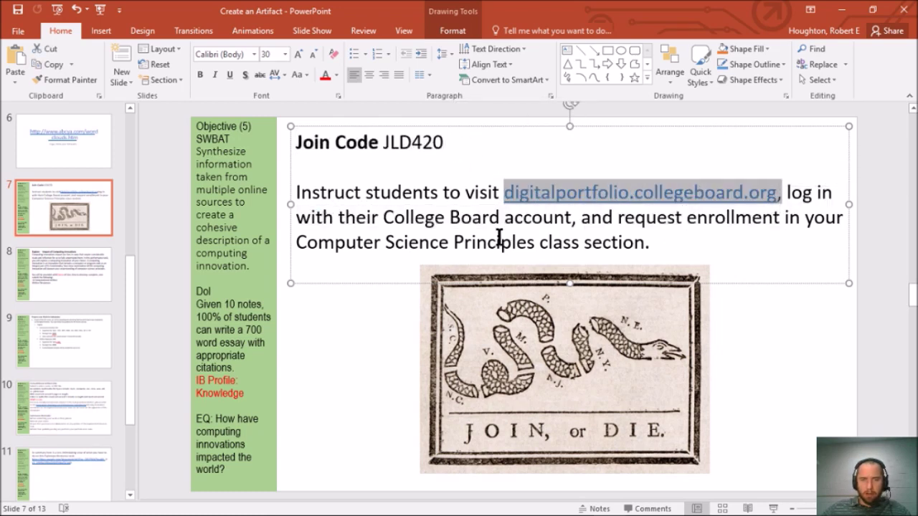
pyautogui.click(434, 242)
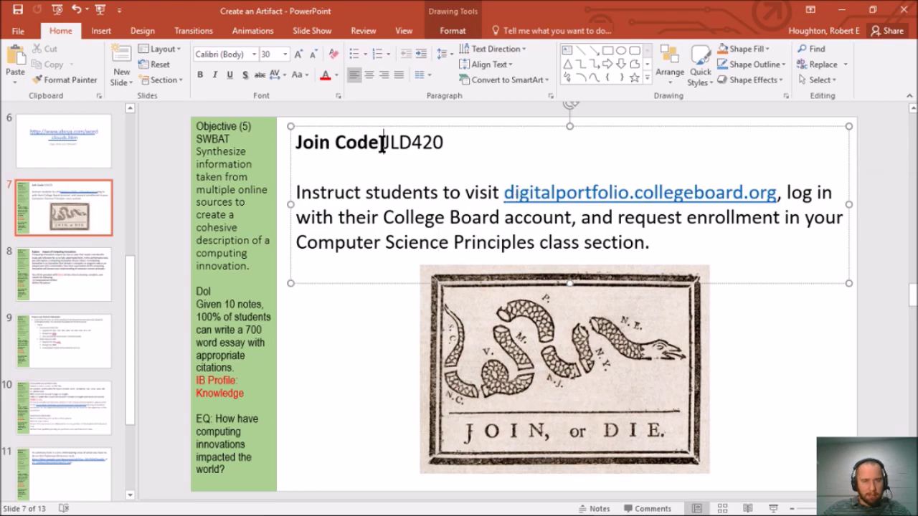
pyautogui.moveTo(381, 144); pyautogui.dragTo(450, 150)
pyautogui.click(414, 192)
pyautogui.hotkey('alt', 'Tab')
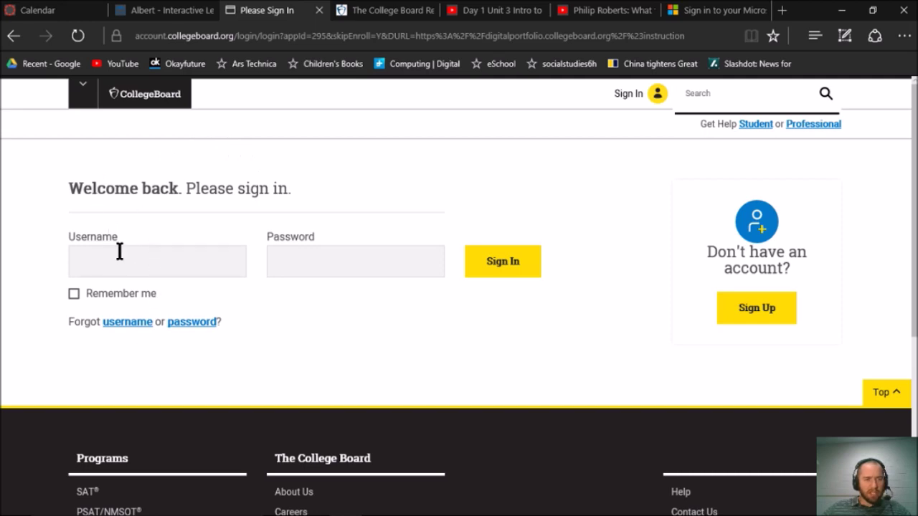
# - Open the Create Your Student Account form and scroll down to the Terms checkbox and Next button
pyautogui.click(136, 317)
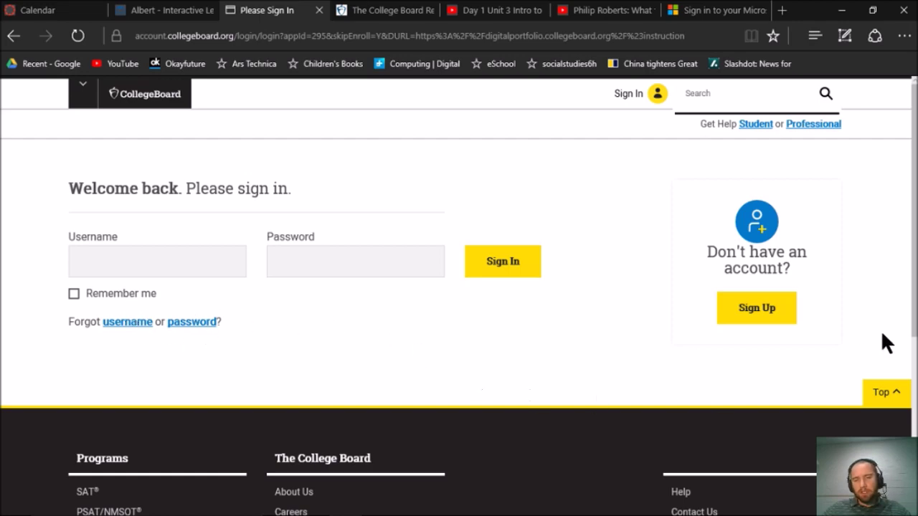
pyautogui.click(382, 14)
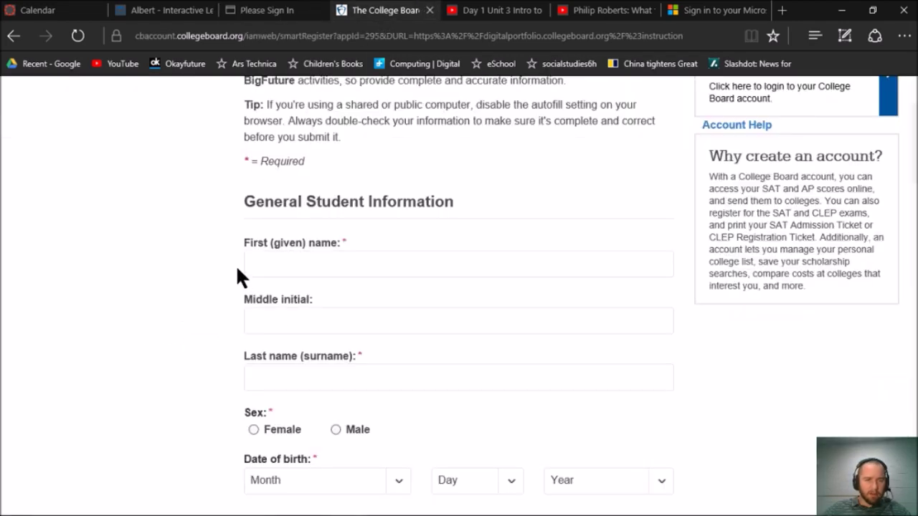
pyautogui.scroll(2, 234, 274)
pyautogui.scroll(-5, 235, 281)
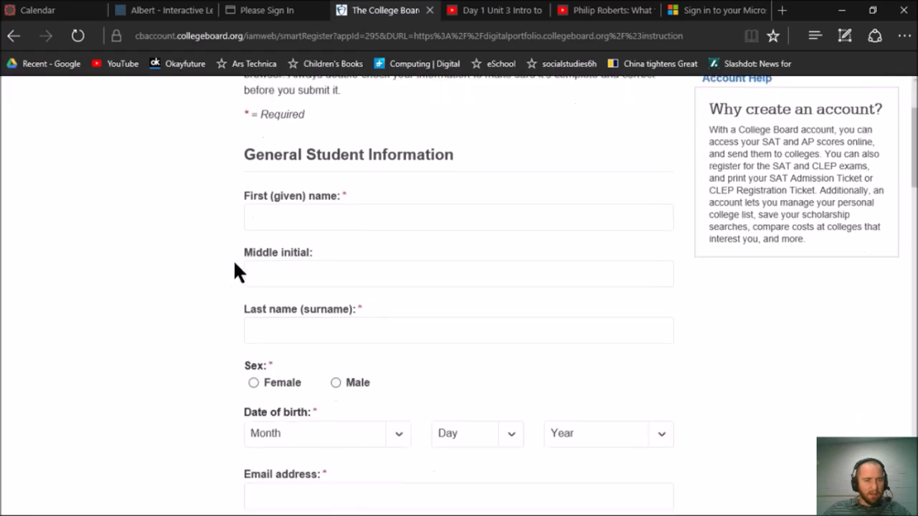
pyautogui.scroll(-2, 233, 285)
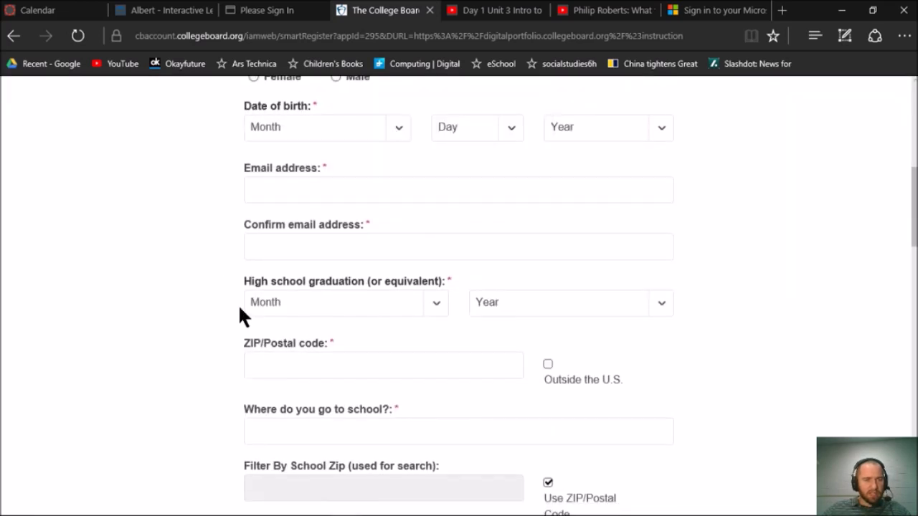
pyautogui.scroll(-6, 228, 298)
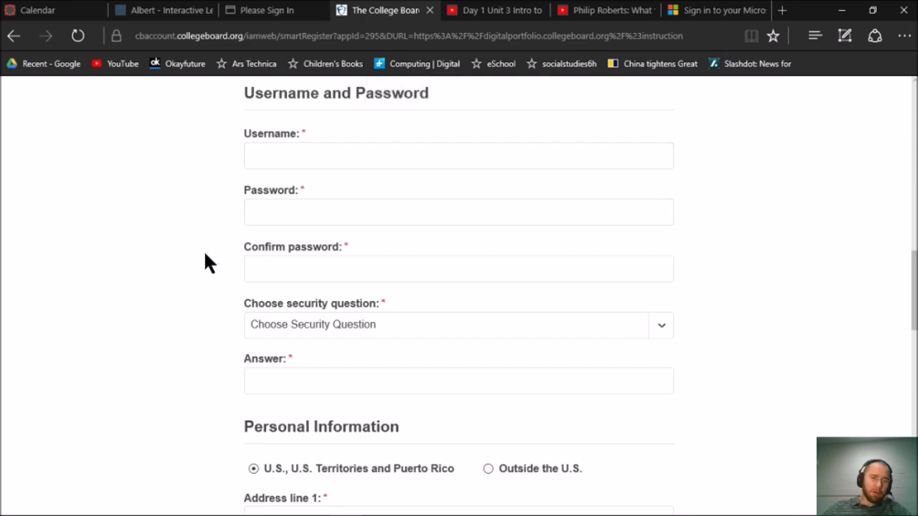
pyautogui.scroll(-2, 205, 262)
pyautogui.scroll(-1, 205, 268)
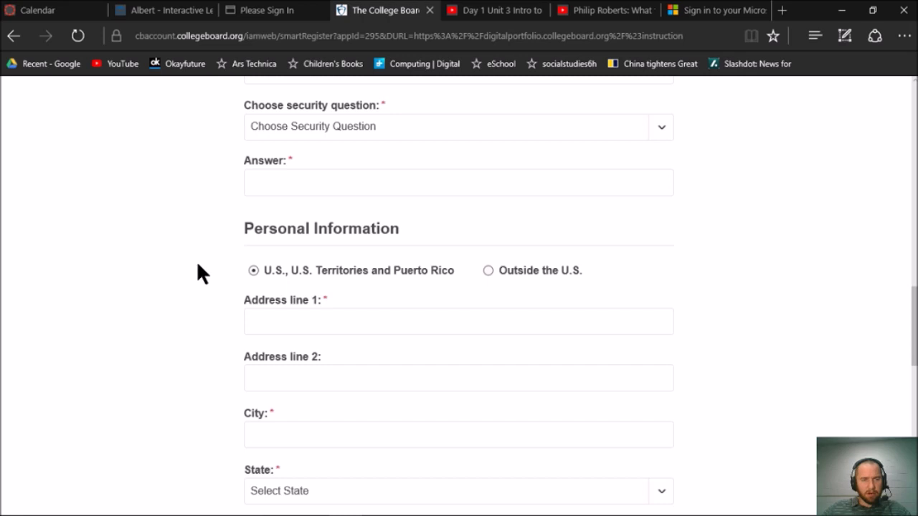
pyautogui.scroll(-10, 196, 260)
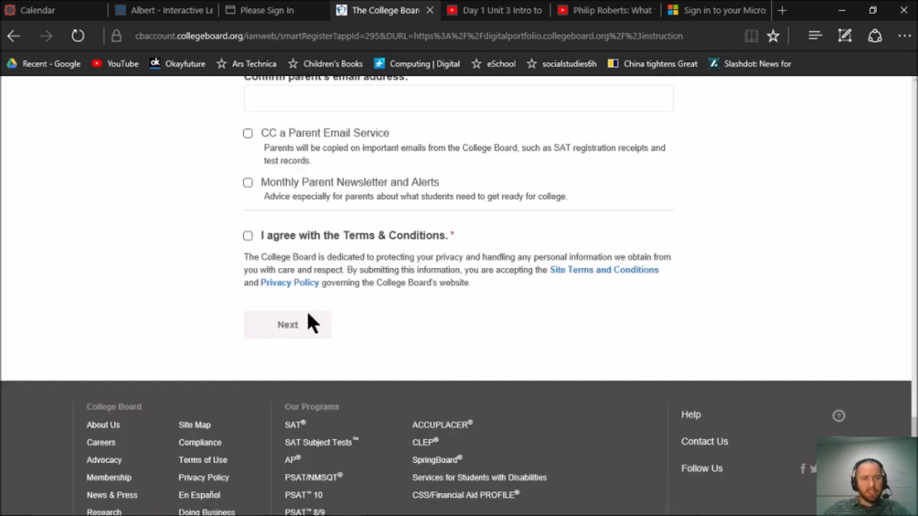
pyautogui.moveTo(345, 503)
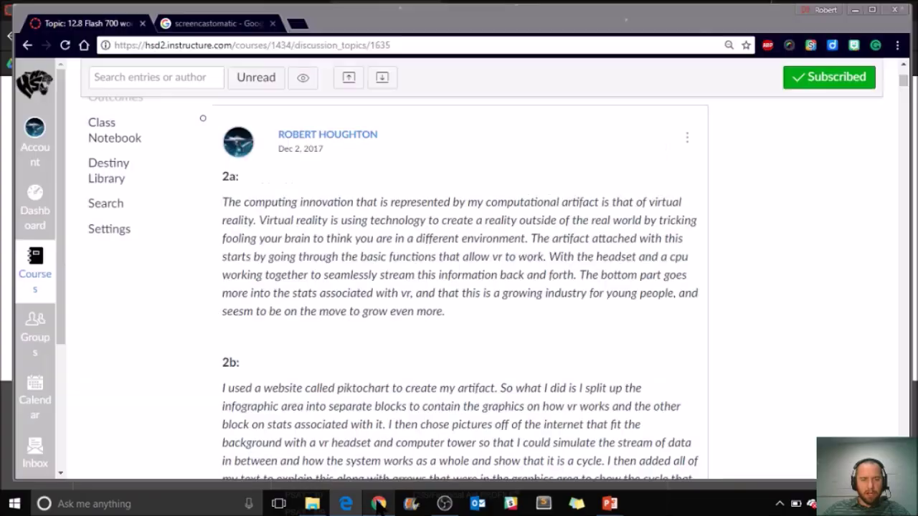
# - Show PowerPoint's slide 9 on submission file types and size limits, then return to the Canvas discussion
pyautogui.click(609, 503)
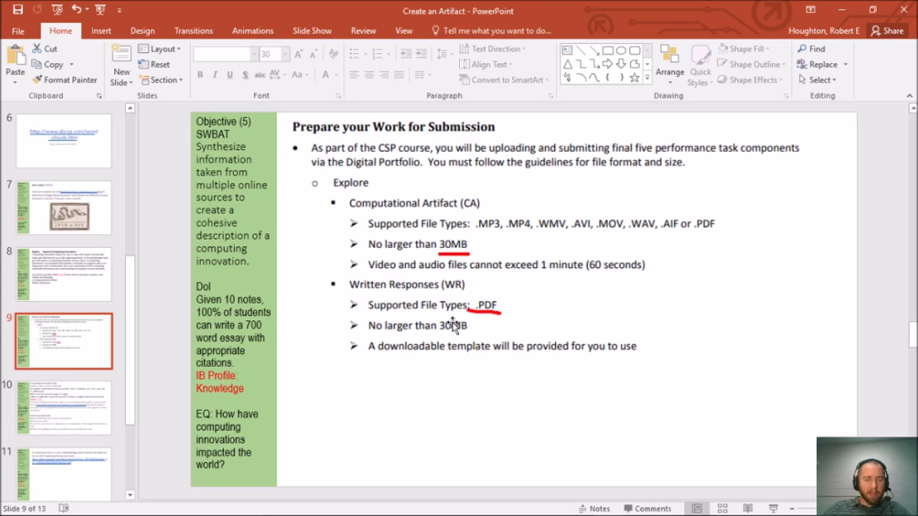
pyautogui.hotkey('alt', 'Tab')
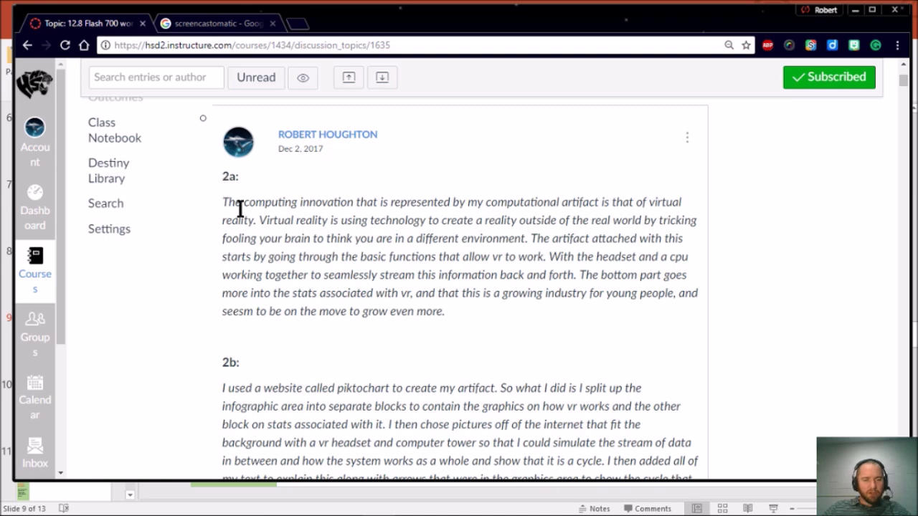
# - Highlight the example post's 2a response paragraph
pyautogui.scroll(-1, 244, 186)
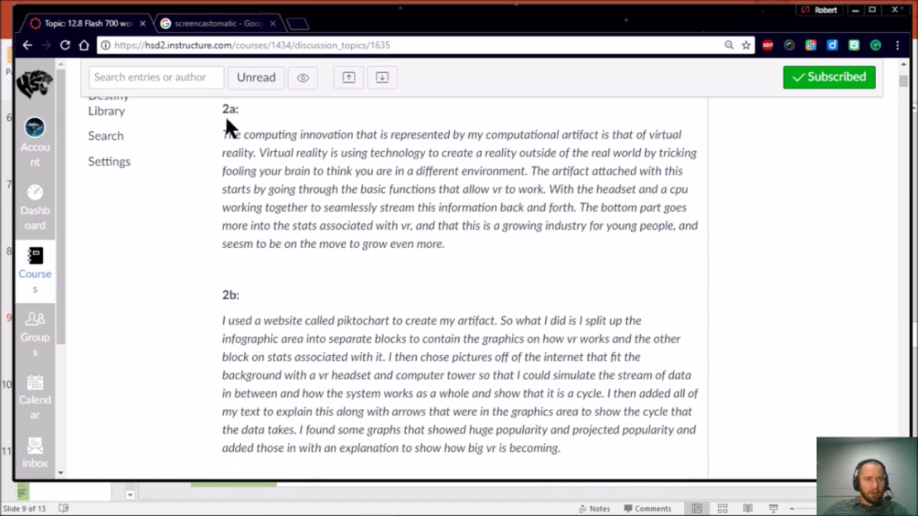
pyautogui.moveTo(229, 138); pyautogui.dragTo(361, 248)
pyautogui.click(371, 247)
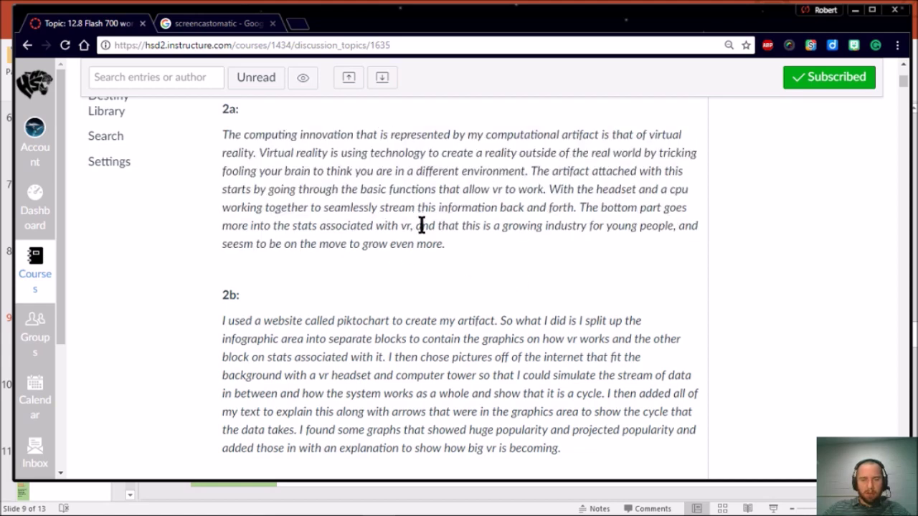
# - Read down through the 2b–2d responses to the 2e list of cited sources
pyautogui.scroll(-1, 328, 214)
pyautogui.scroll(-1, 327, 223)
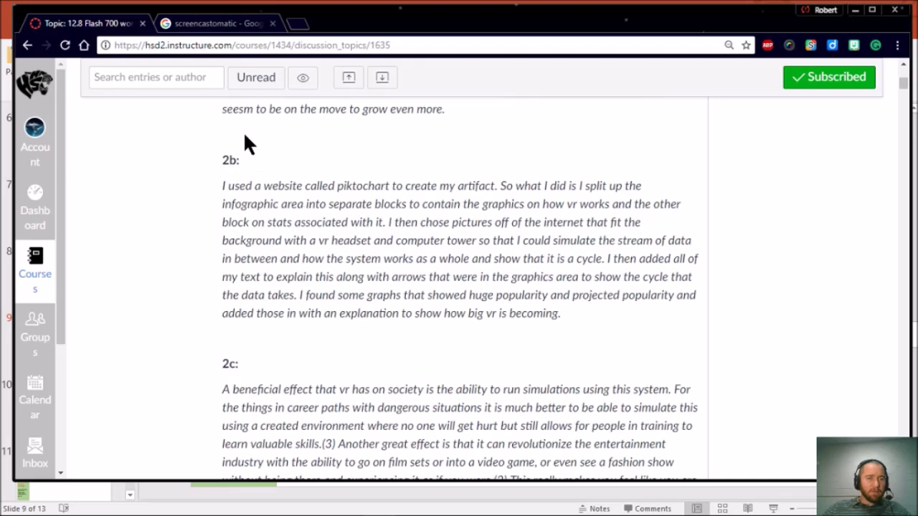
pyautogui.scroll(-3, 337, 258)
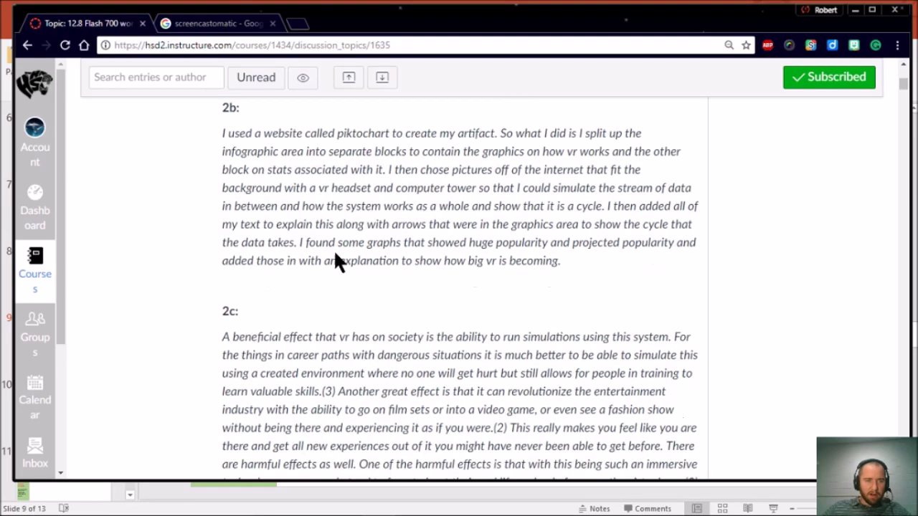
pyautogui.scroll(-2, 308, 236)
pyautogui.scroll(-2, 298, 251)
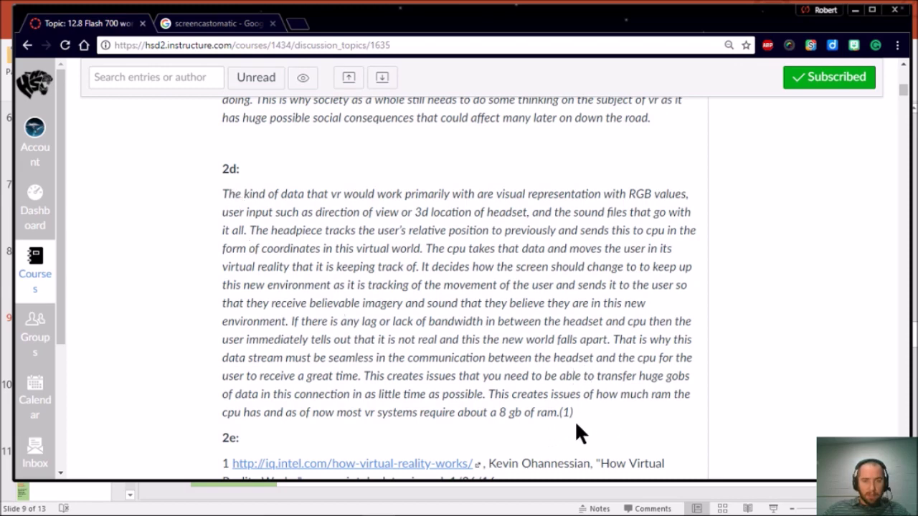
pyautogui.moveTo(559, 413); pyautogui.dragTo(573, 414)
pyautogui.scroll(-2, 416, 395)
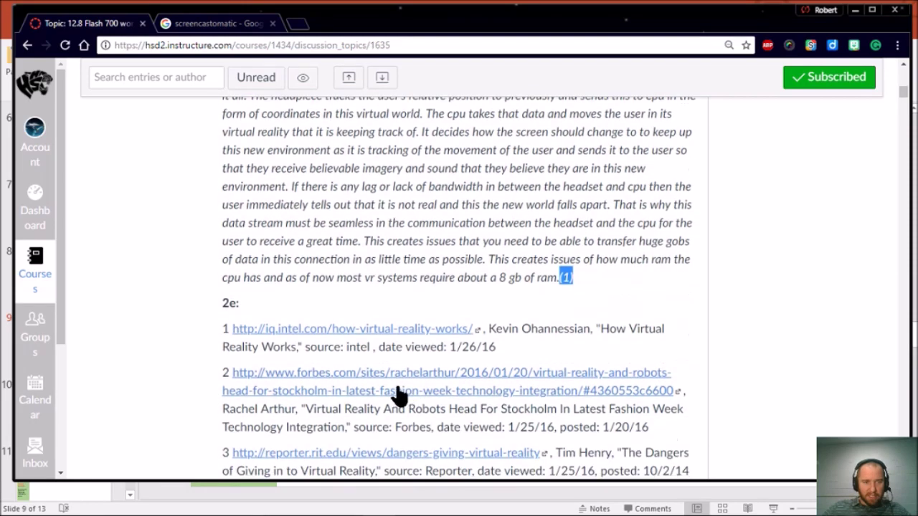
pyautogui.scroll(1, 291, 423)
pyautogui.scroll(-2, 298, 416)
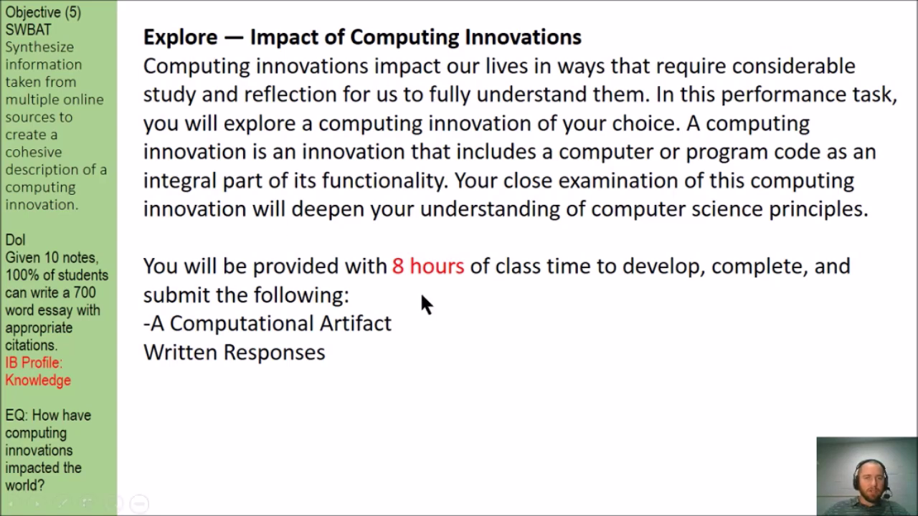
# - Advance past the summary and plagiarism policy slides to the DOL slide
pyautogui.press('Right')
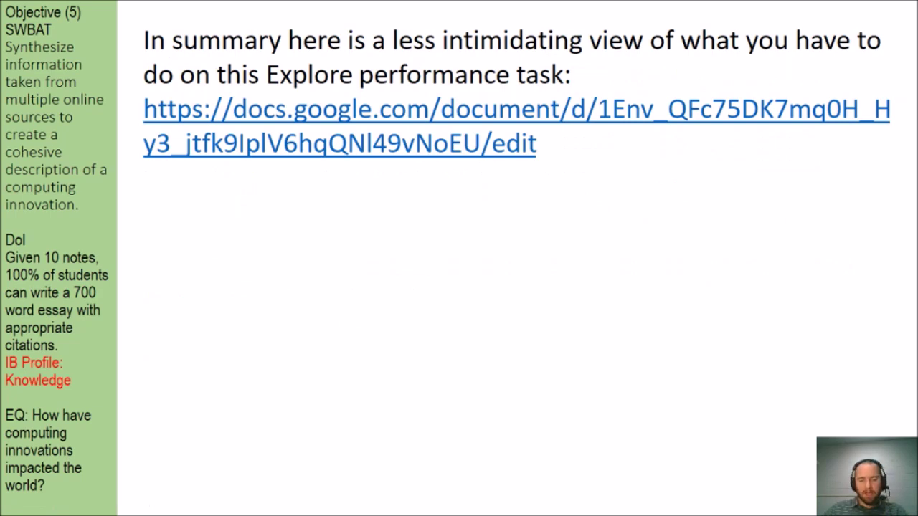
pyautogui.press('Right')
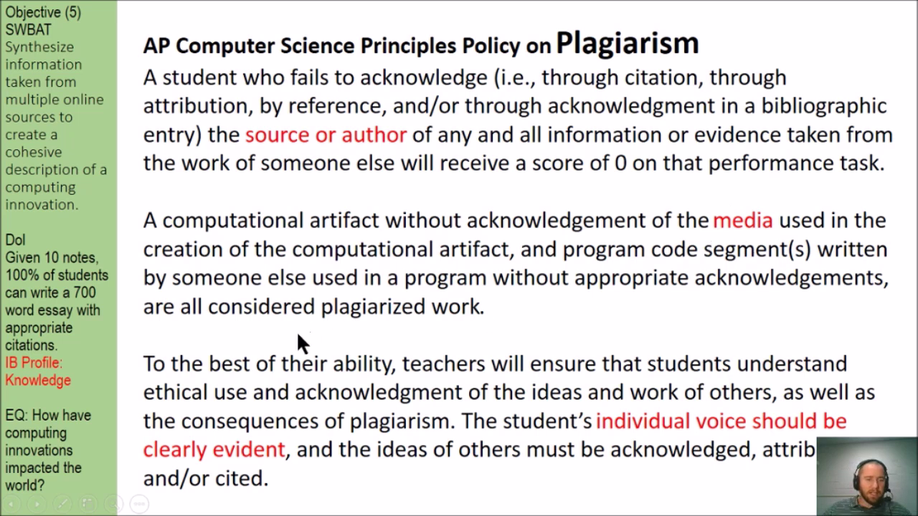
pyautogui.click(300, 473)
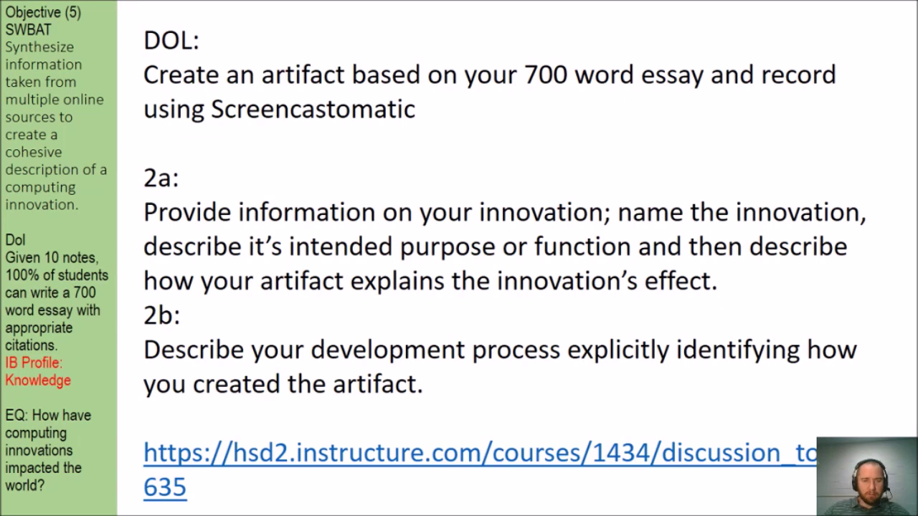
# - End the slide show, highlight '700 word essay' on slide 13, and bring up the Computational Artifact document
pyautogui.press('Escape')
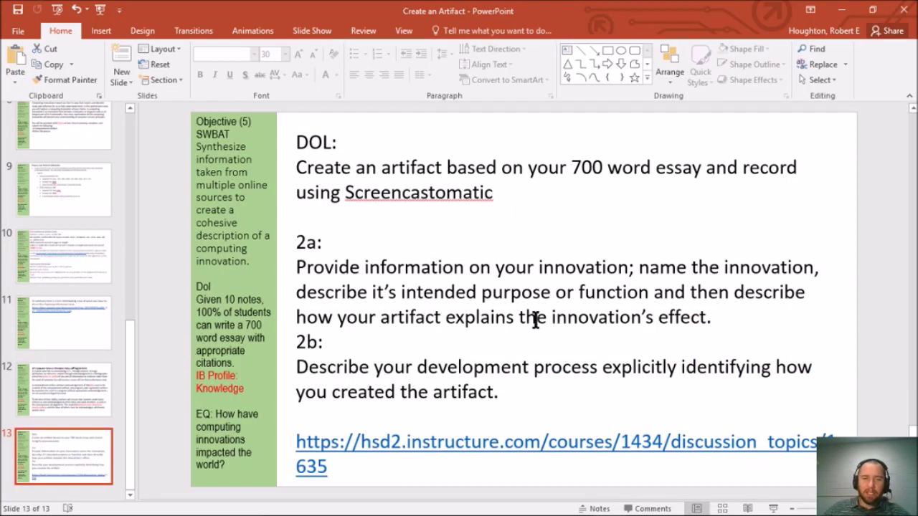
pyautogui.moveTo(571, 167); pyautogui.dragTo(688, 172)
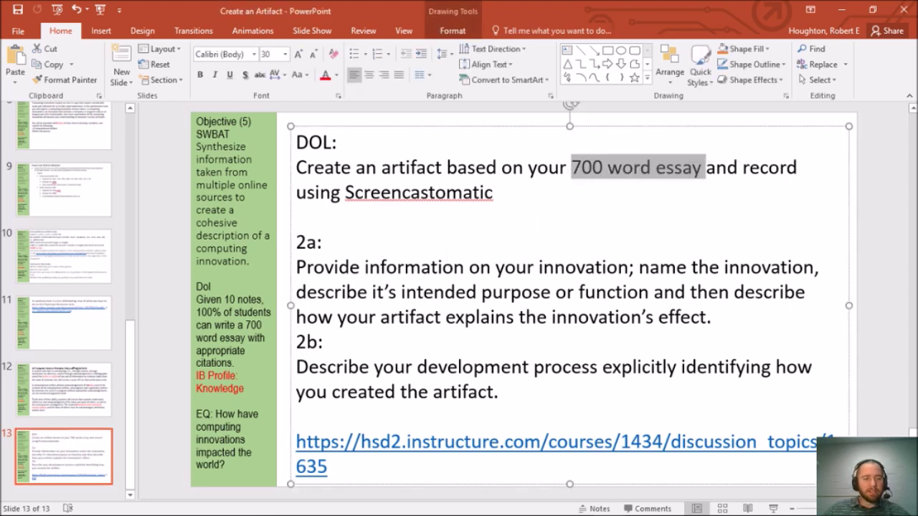
pyautogui.click(378, 504)
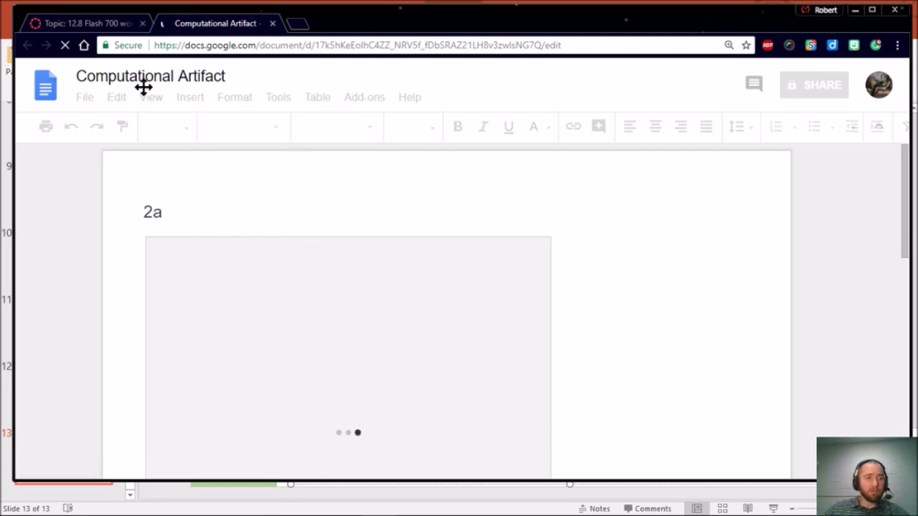
# - Export the Computational Artifact document as a PDF Document (.pdf) and show the download in its folder
pyautogui.click(85, 99)
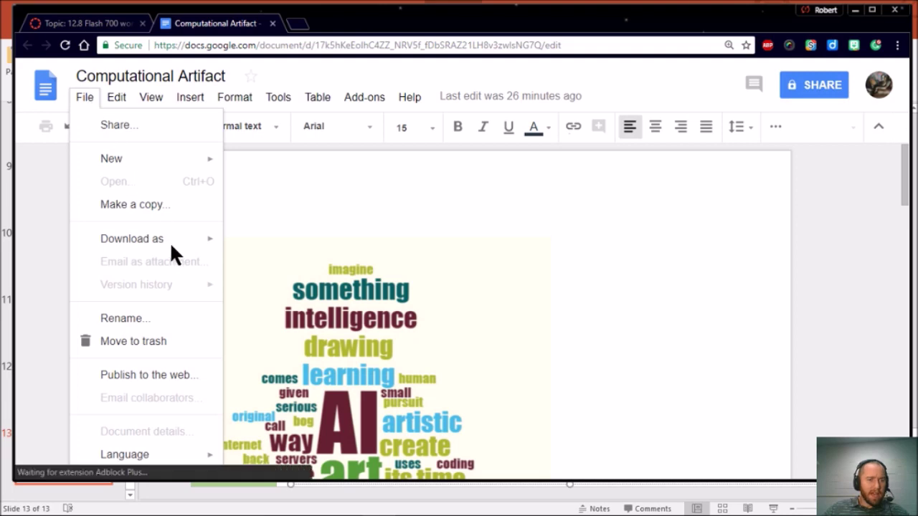
pyautogui.moveTo(157, 244)
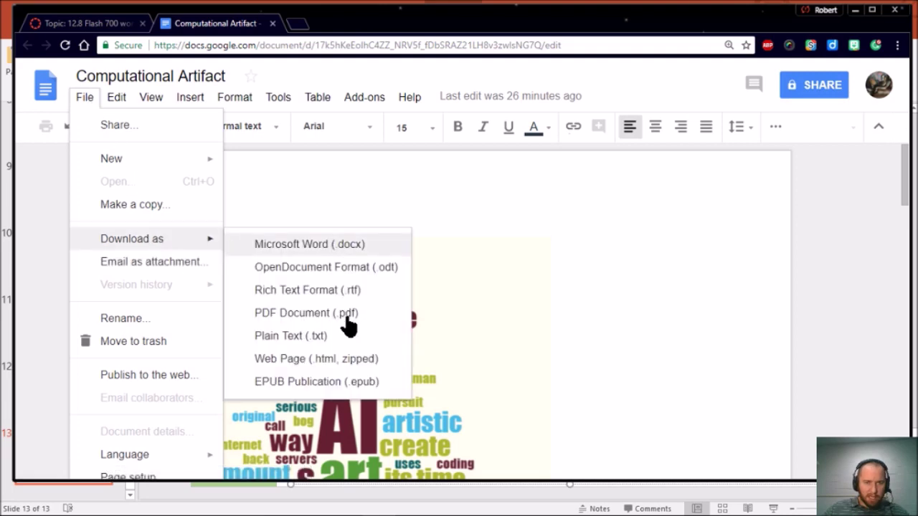
pyautogui.click(342, 316)
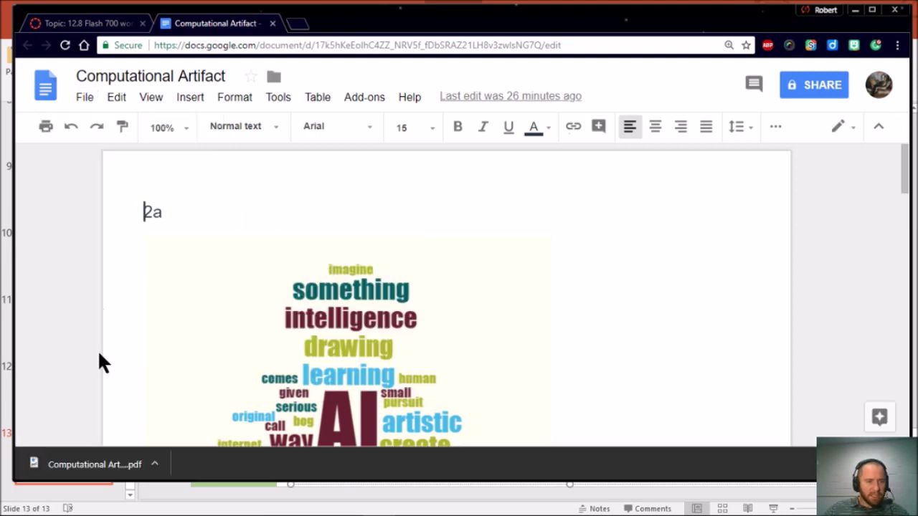
pyautogui.rightClick(92, 467)
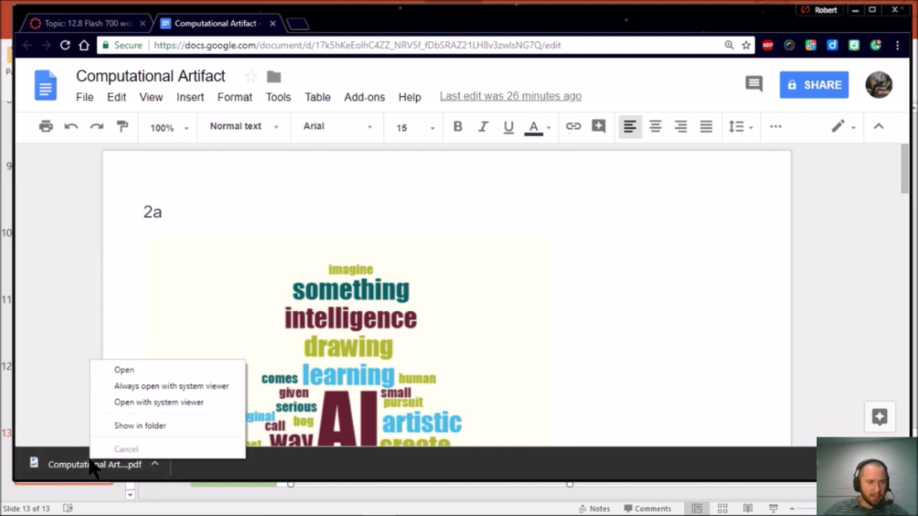
pyautogui.click(145, 424)
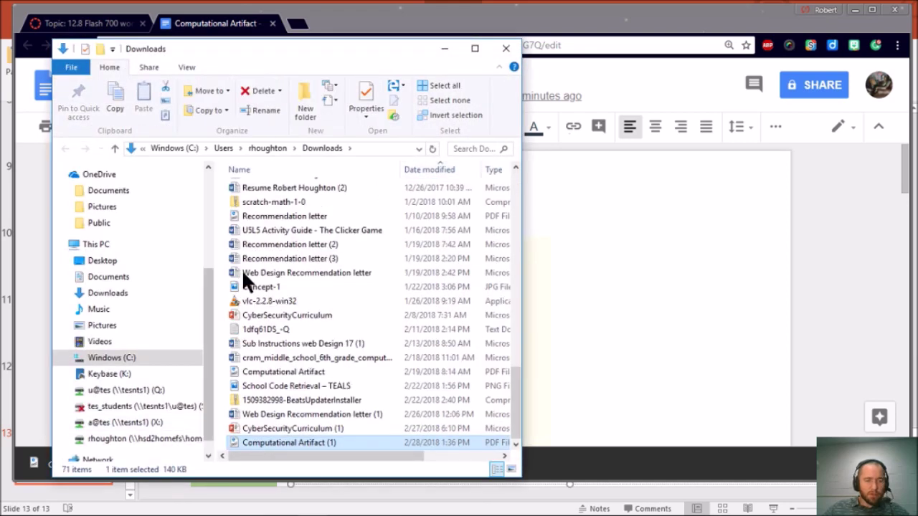
# - Rename the newest download, Computational Artifact (1), to 'Explore Task Innovation' and return to the Google Doc
pyautogui.click(426, 167)
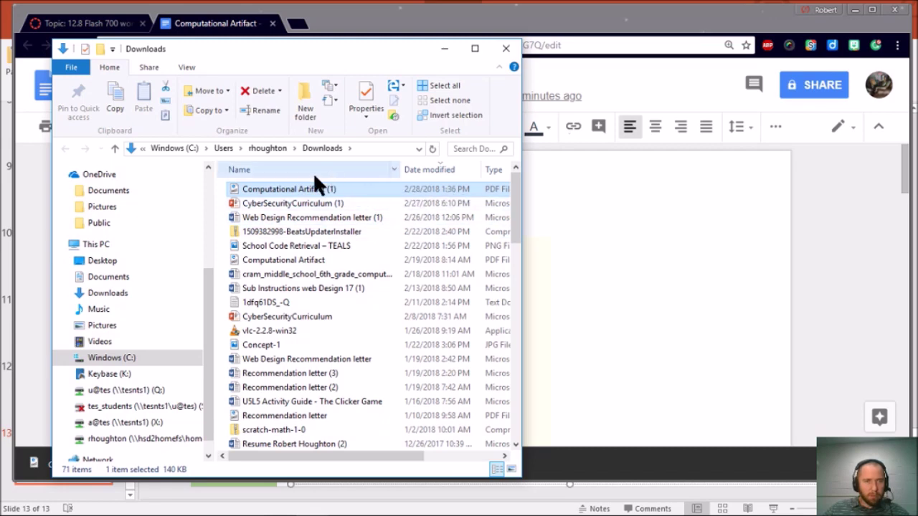
pyautogui.moveTo(257, 187)
pyautogui.mouseDown()
pyautogui.moveTo(275, 189)
pyautogui.moveTo(251, 199)
pyautogui.mouseUp()
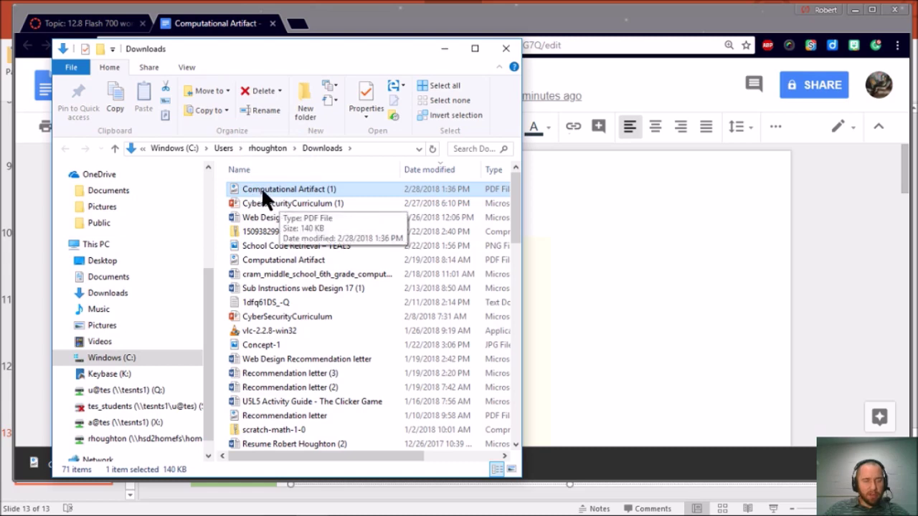
pyautogui.rightClick(274, 187)
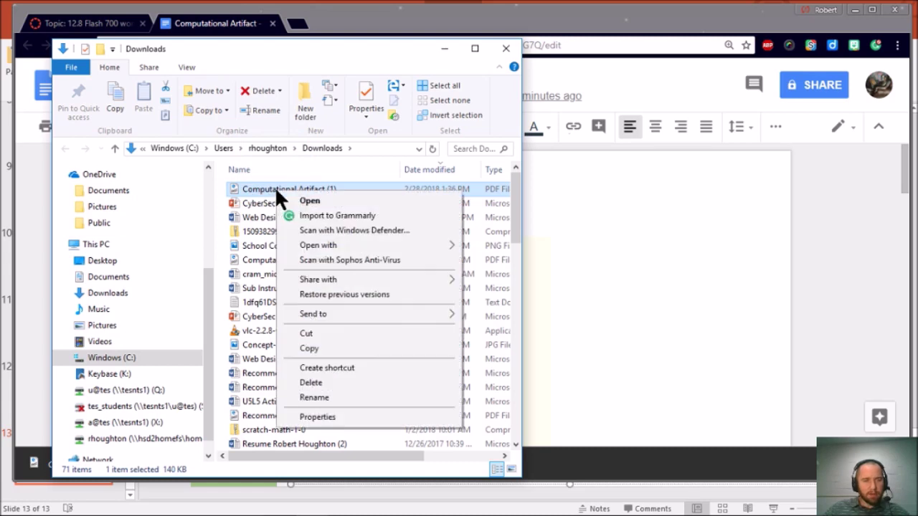
pyautogui.click(324, 398)
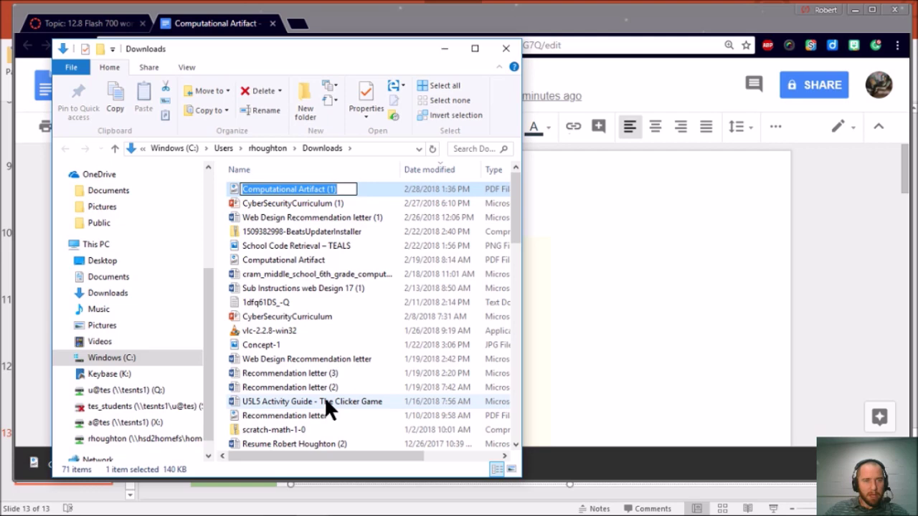
pyautogui.write('Explore T')
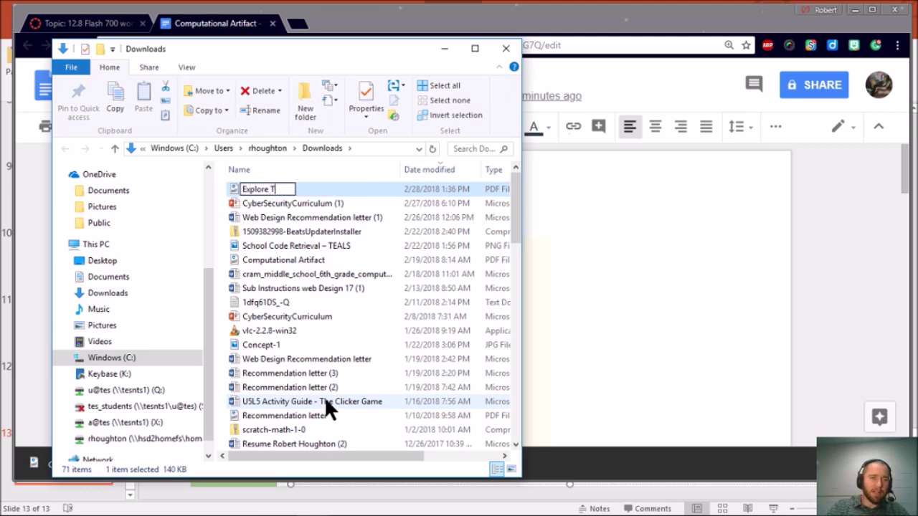
pyautogui.write('ask Innovation')
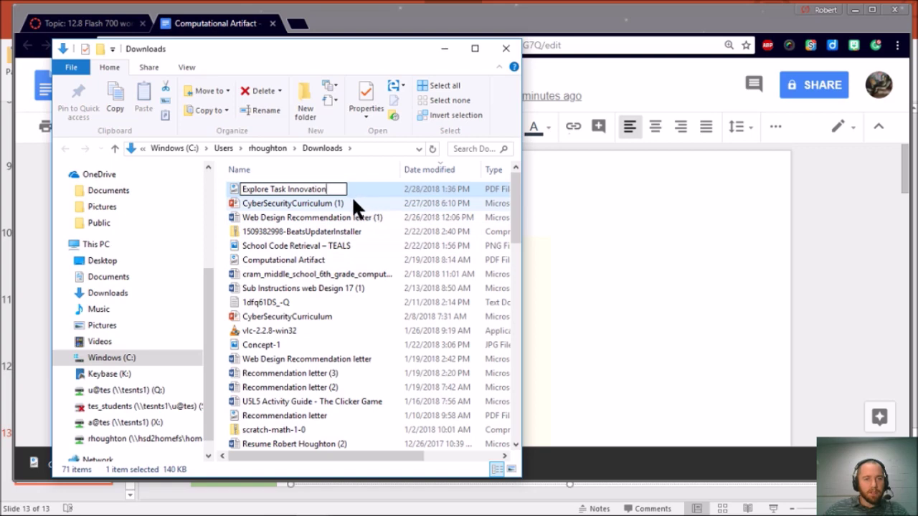
pyautogui.press('Return')
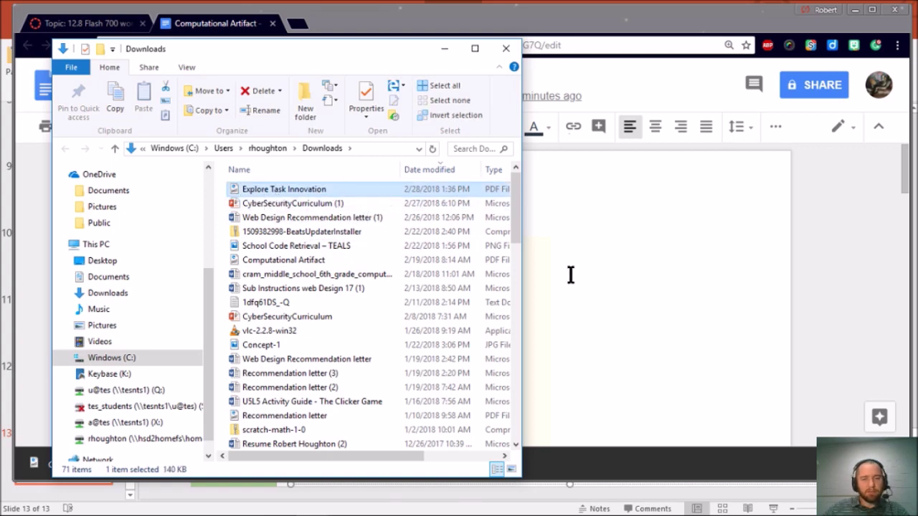
pyautogui.click(652, 311)
pyautogui.scroll(-4, 476, 342)
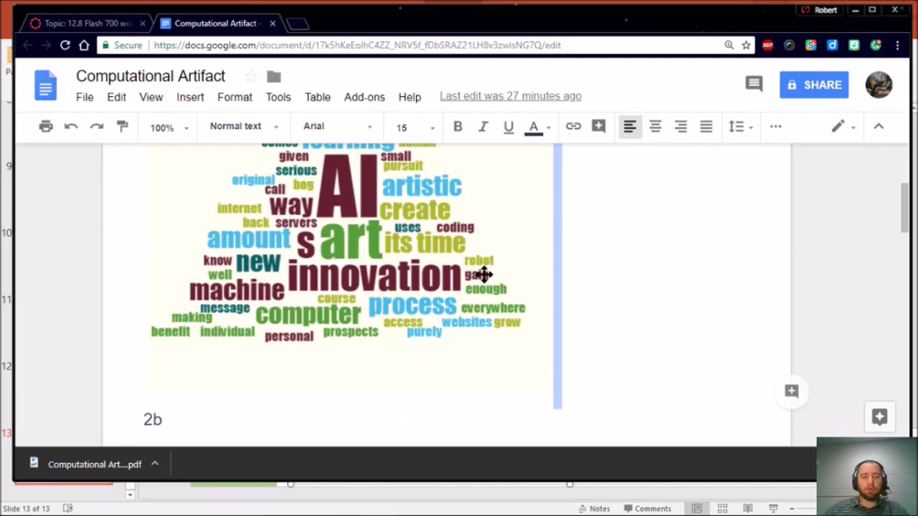